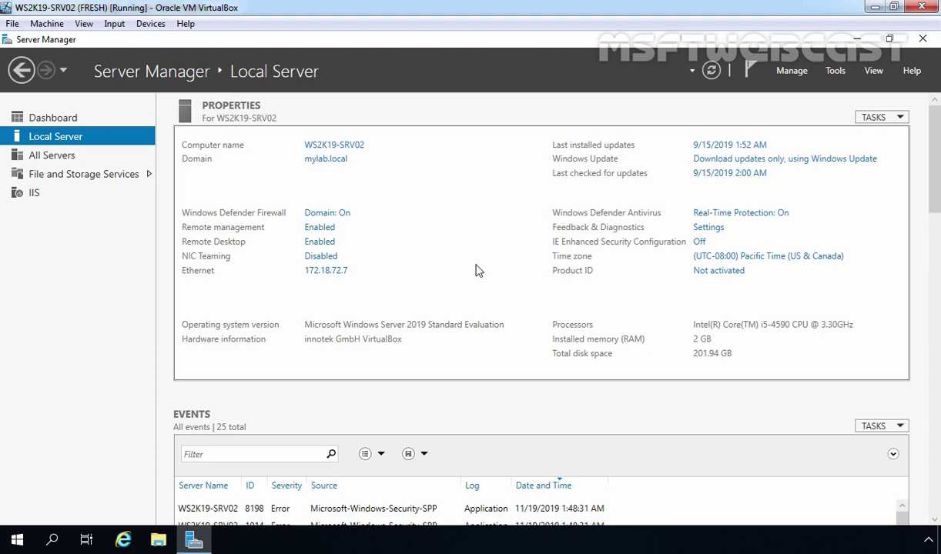
Start adding roles and features on WS2K19-SRV02 as a role-based installation and proceed to the feature selection without adding roles
left_click(795, 73)
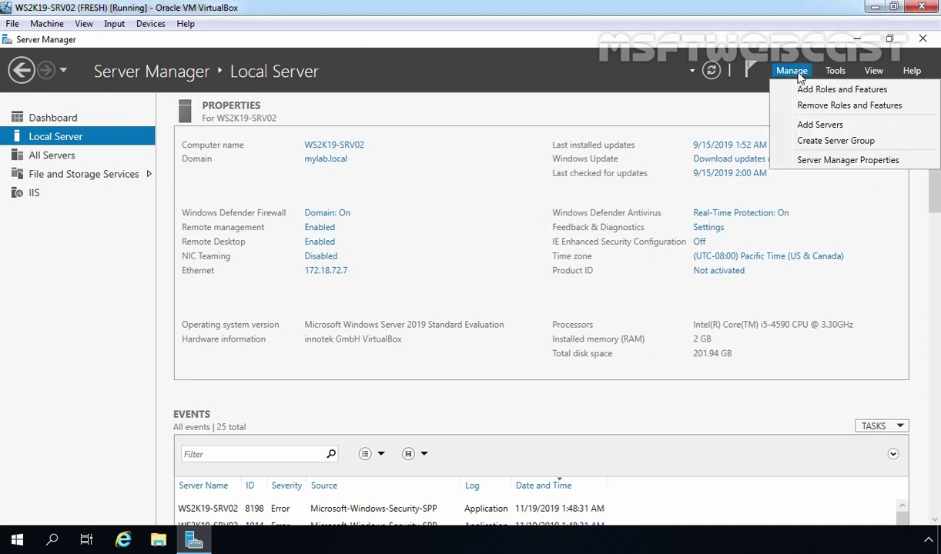
left_click(862, 90)
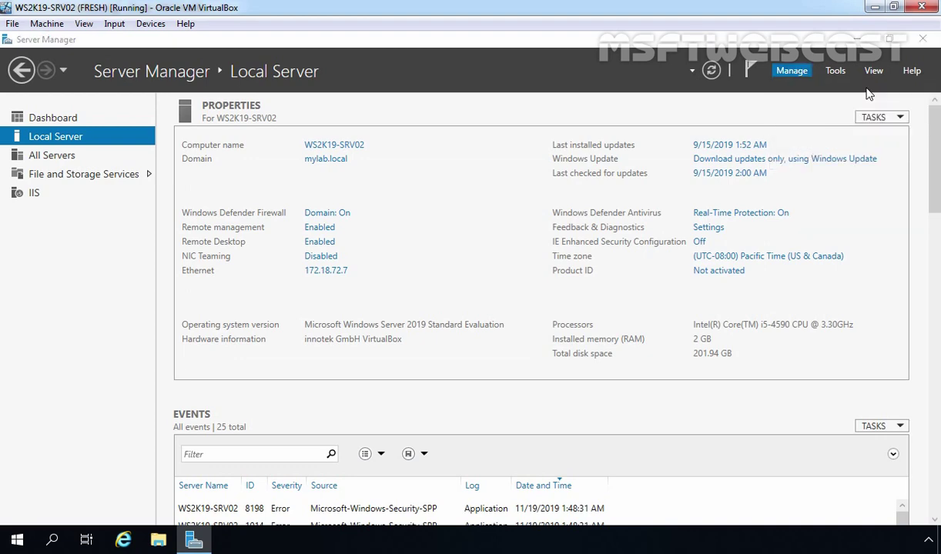
left_click_drag(399, 127, 397, 88)
left_click(463, 456)
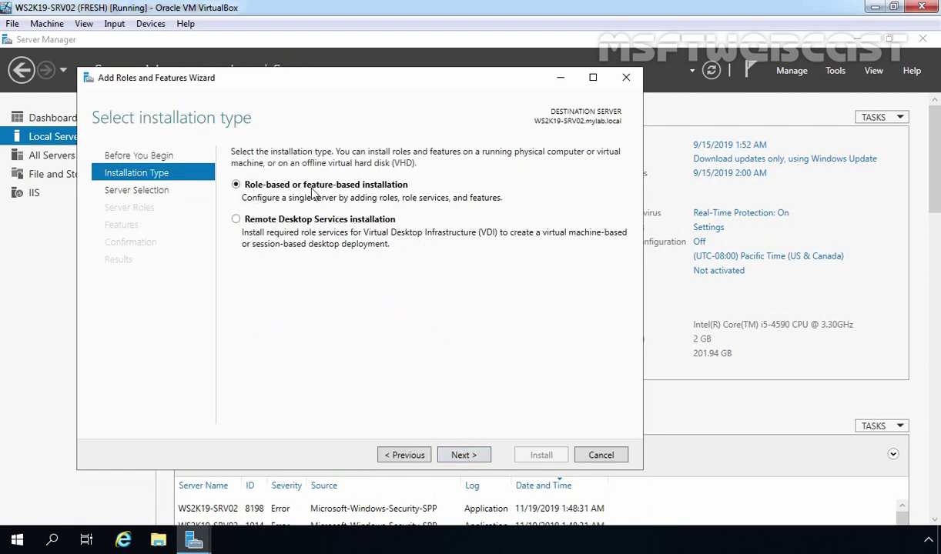
left_click(464, 455)
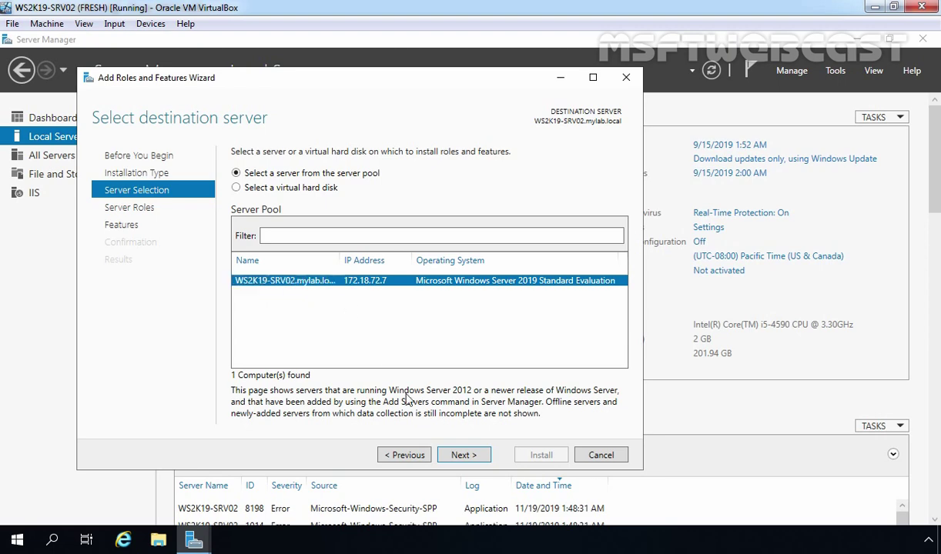
left_click(464, 455)
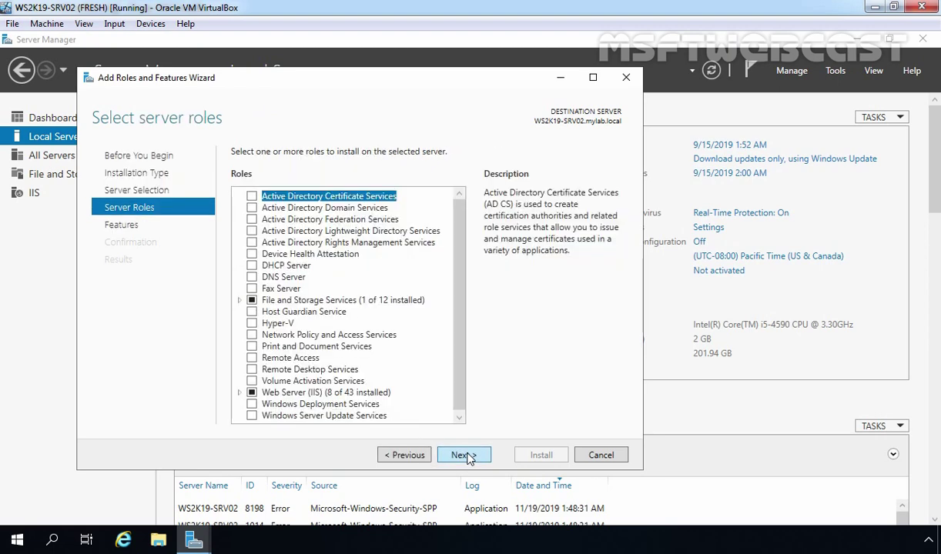
left_click(465, 455)
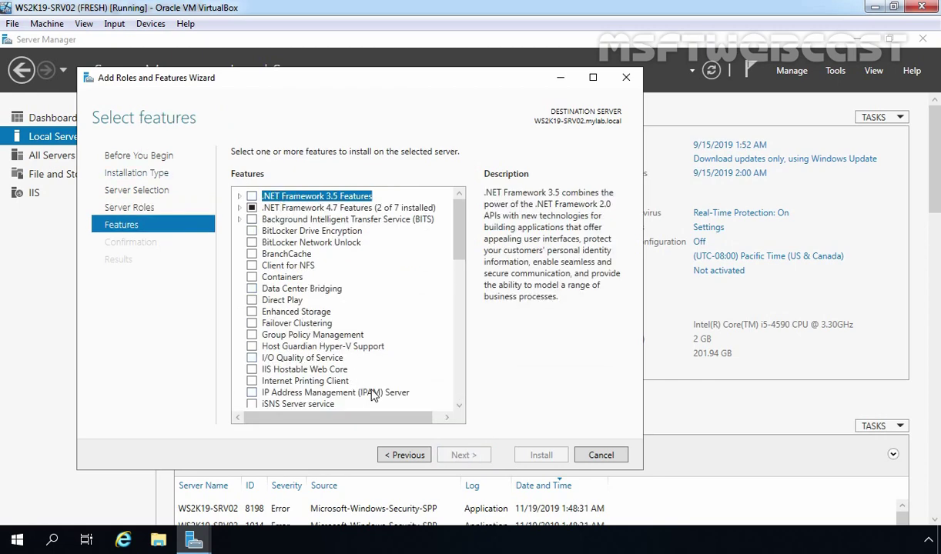
Install the Network Load Balancing feature with its management tools on WS2K19-SRV02
left_click_drag(460, 237, 459, 281)
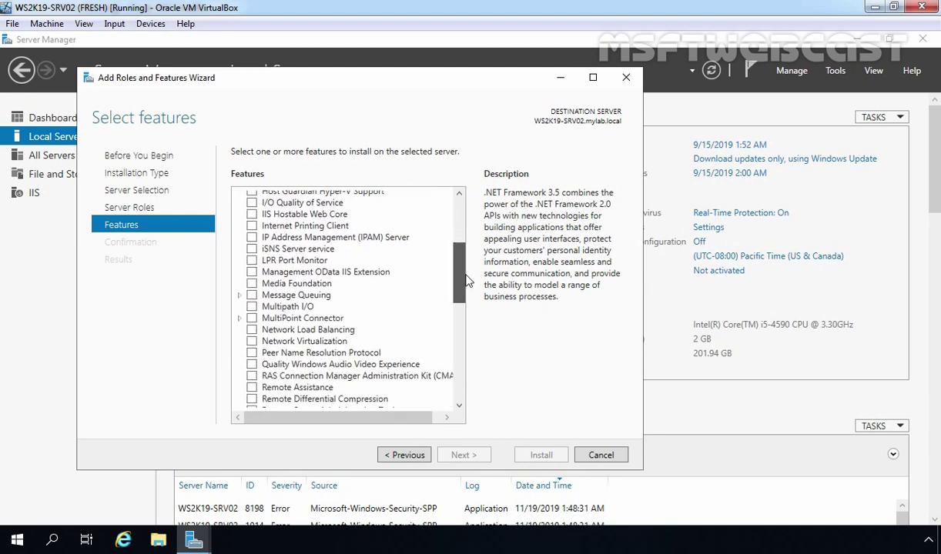
left_click(251, 330)
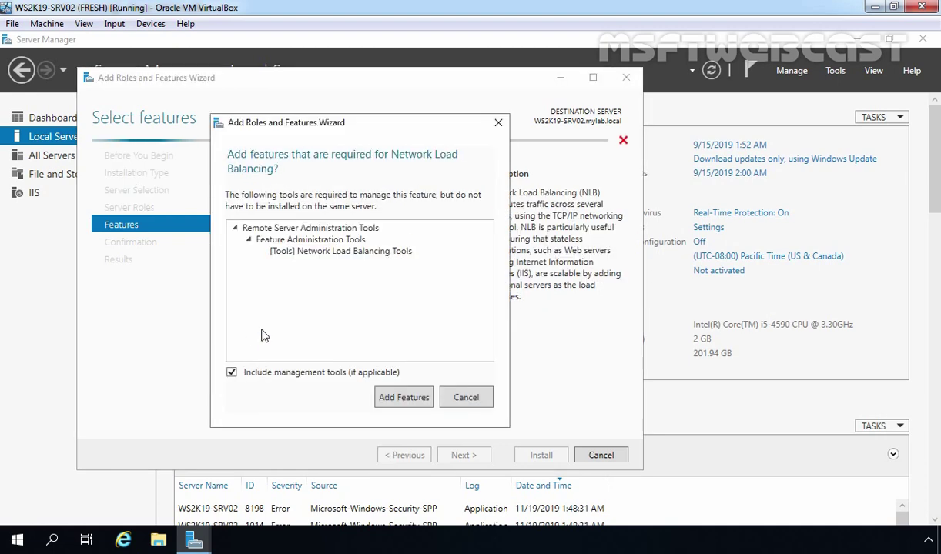
left_click(402, 399)
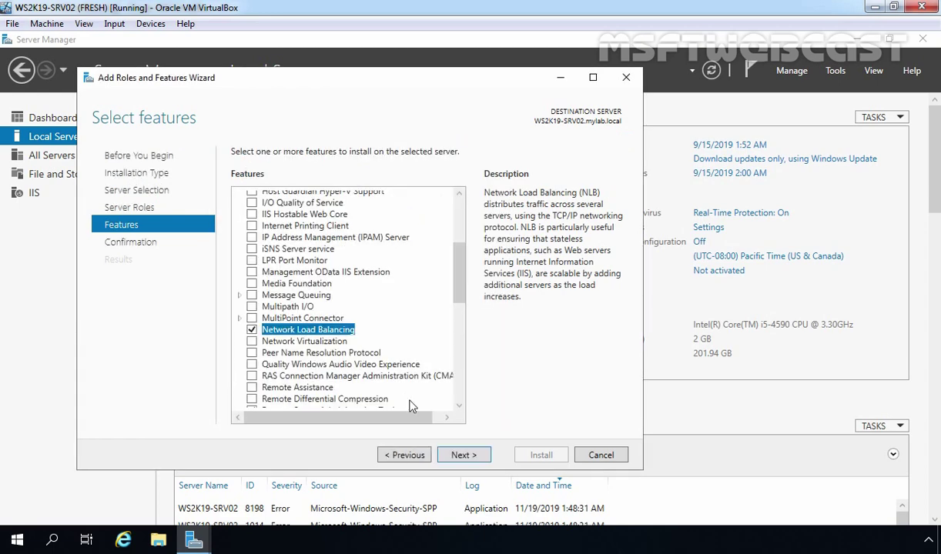
left_click(461, 456)
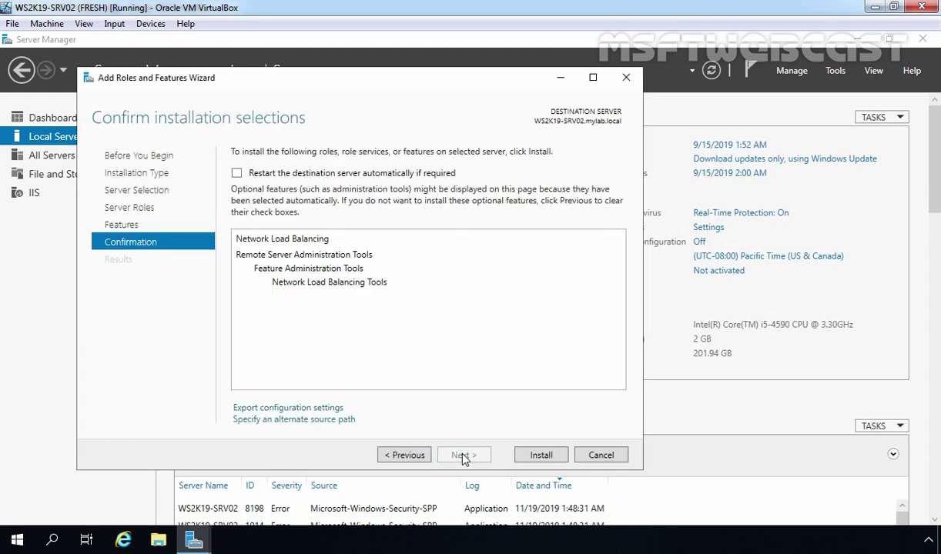
left_click(541, 455)
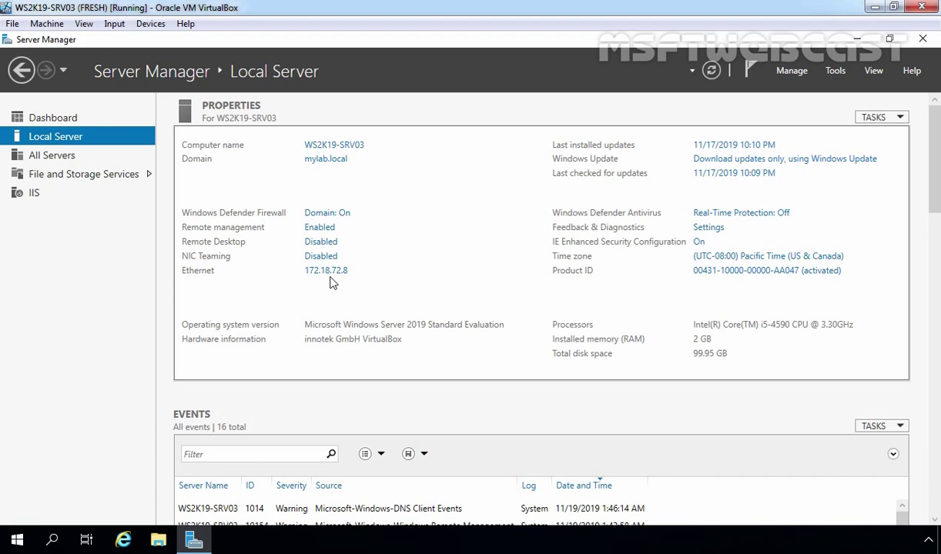
On WS2K19-SRV03, start the Add Roles and Features Wizard and proceed with the default selections to the feature selection
left_click(792, 73)
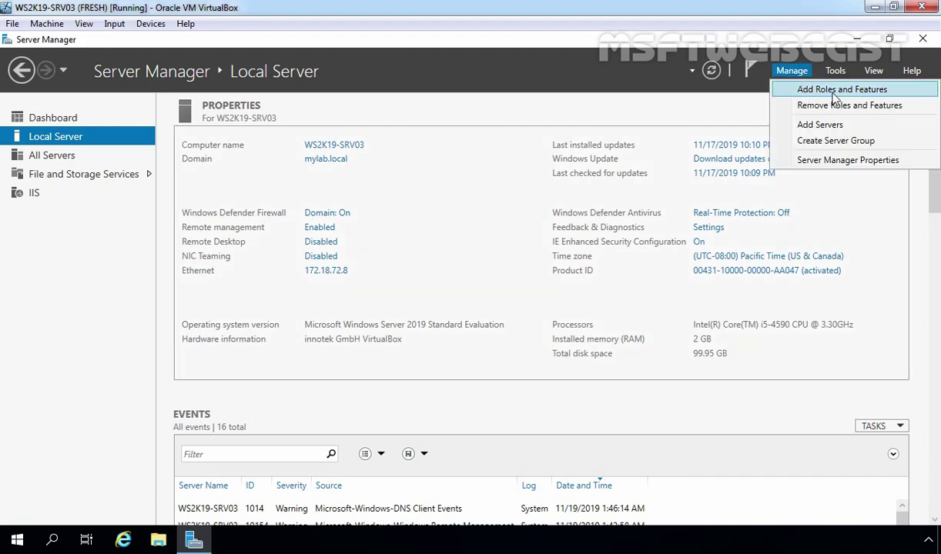
left_click(862, 96)
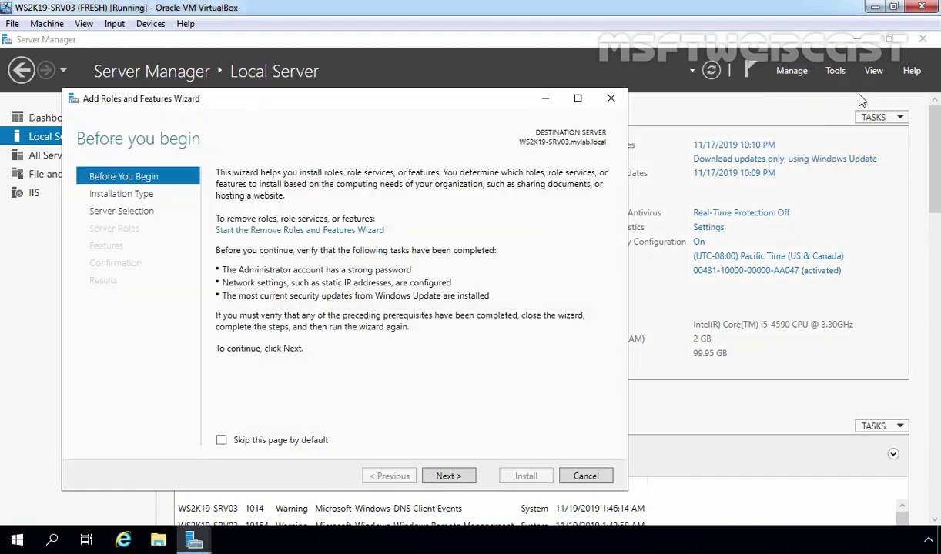
left_click(446, 475)
left_click(448, 475)
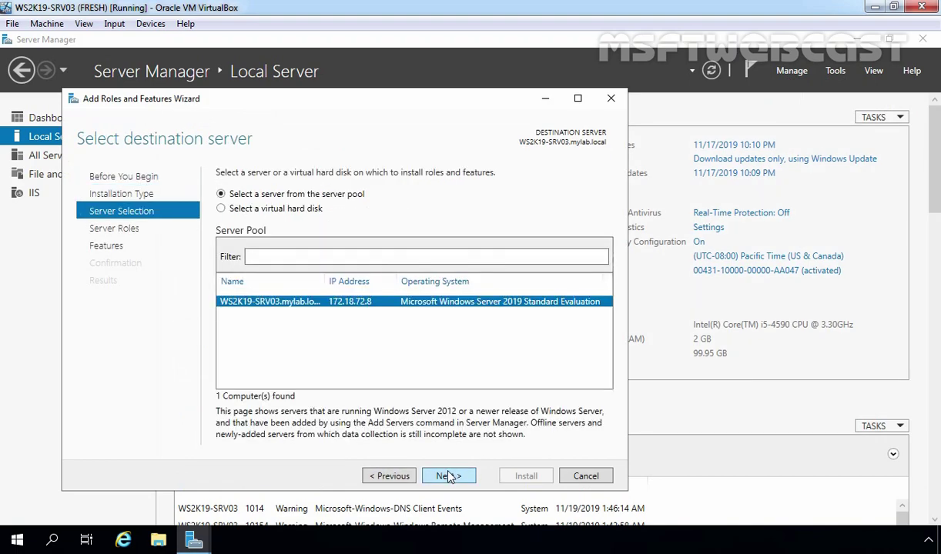
left_click(450, 477)
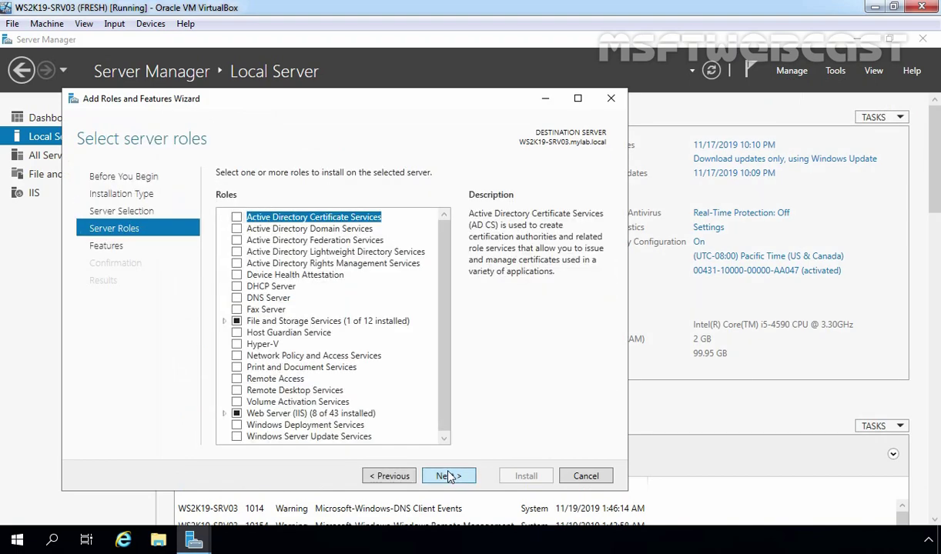
left_click(449, 476)
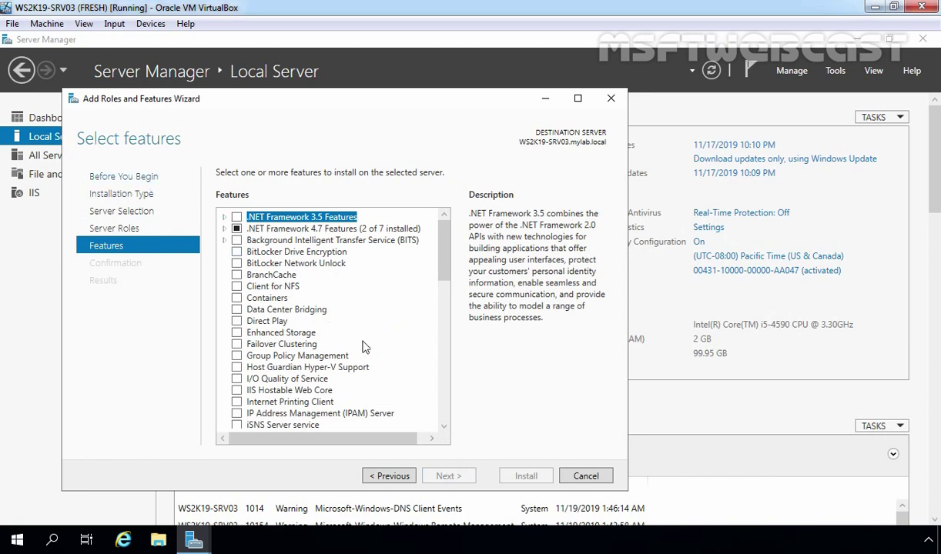
Install Network Load Balancing with its management tools on WS2K19-SRV03 and close the wizard
left_click_drag(446, 262, 449, 329)
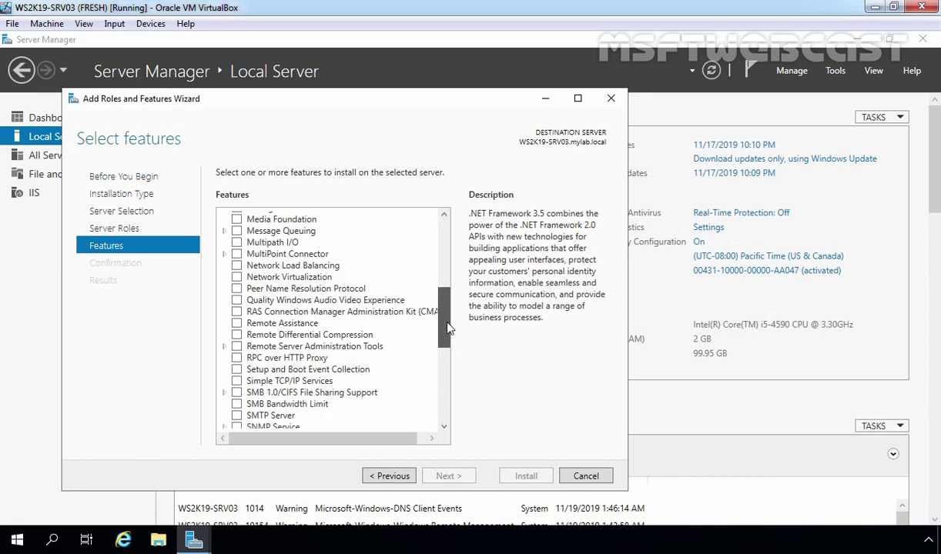
left_click(237, 265)
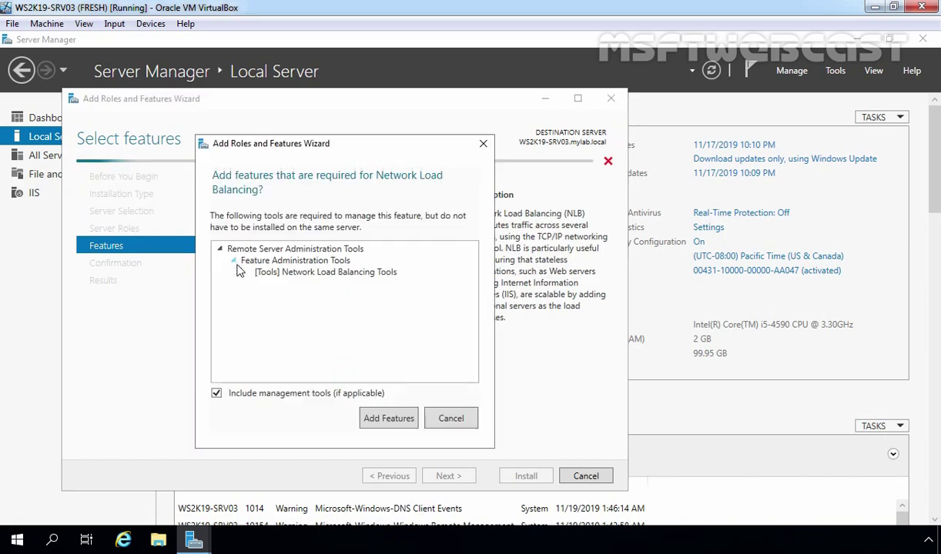
left_click(373, 416)
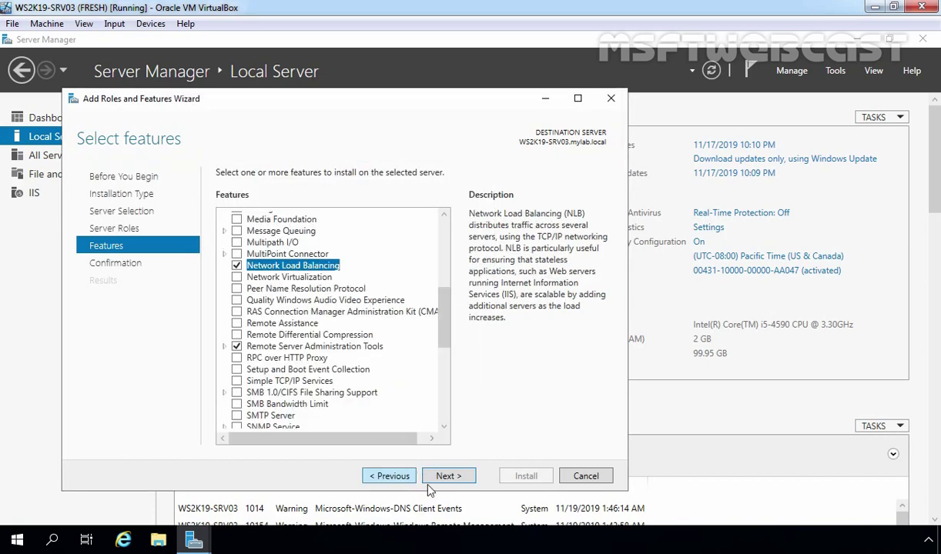
left_click(447, 476)
left_click(526, 475)
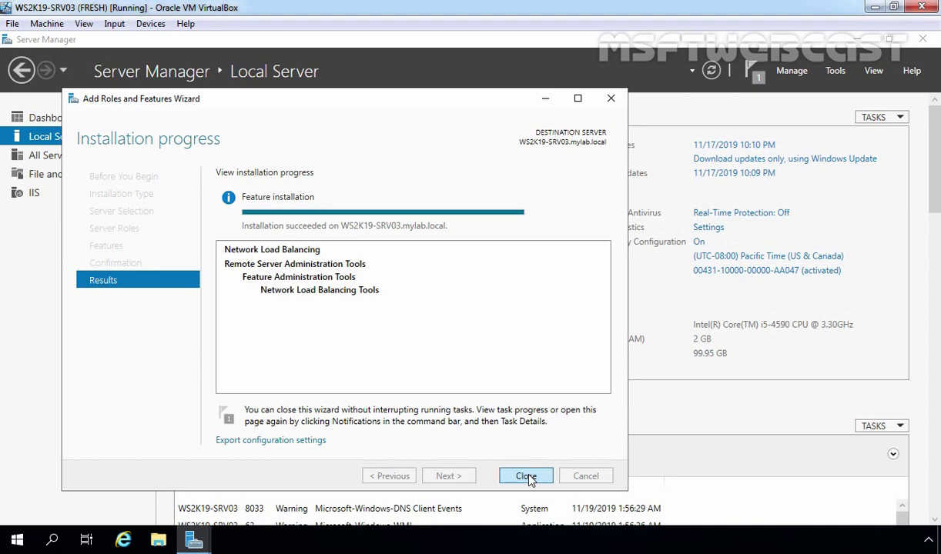
left_click(526, 475)
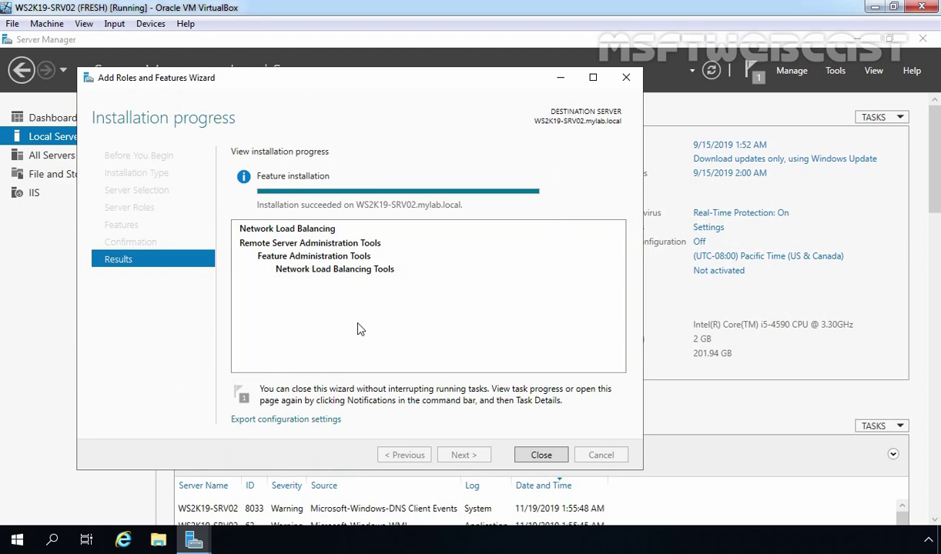
Close the installation wizard on WS2K19-SRV02 and open Network Load Balancing Manager in a maximized window
left_click(542, 456)
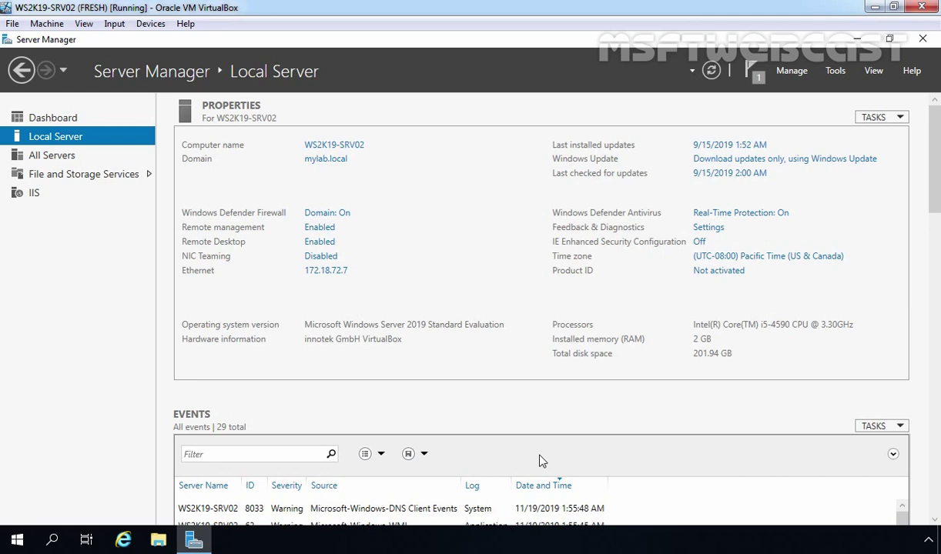
left_click(835, 70)
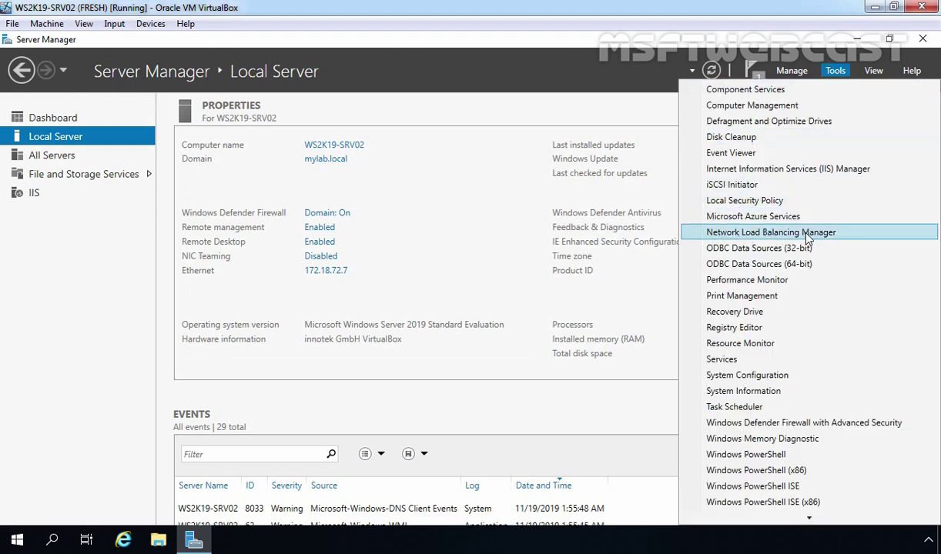
left_click(769, 231)
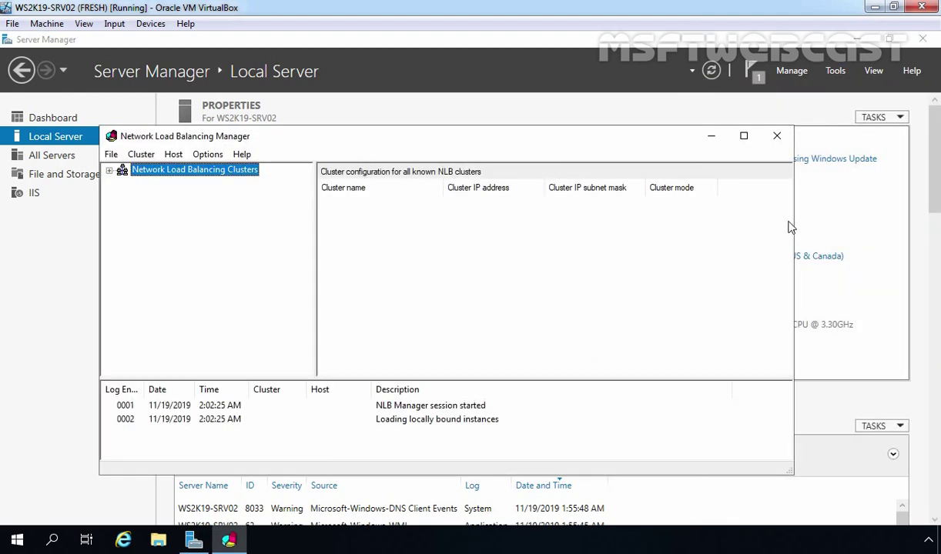
left_click(743, 136)
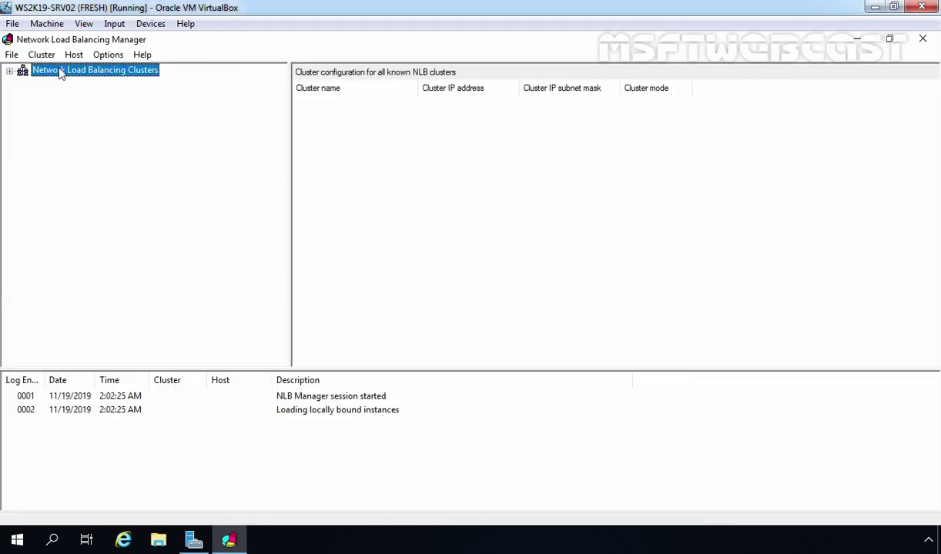
Start a new load balancing cluster, connect to host 172.18.72.8 and accept its Ethernet interface
right_click(104, 75)
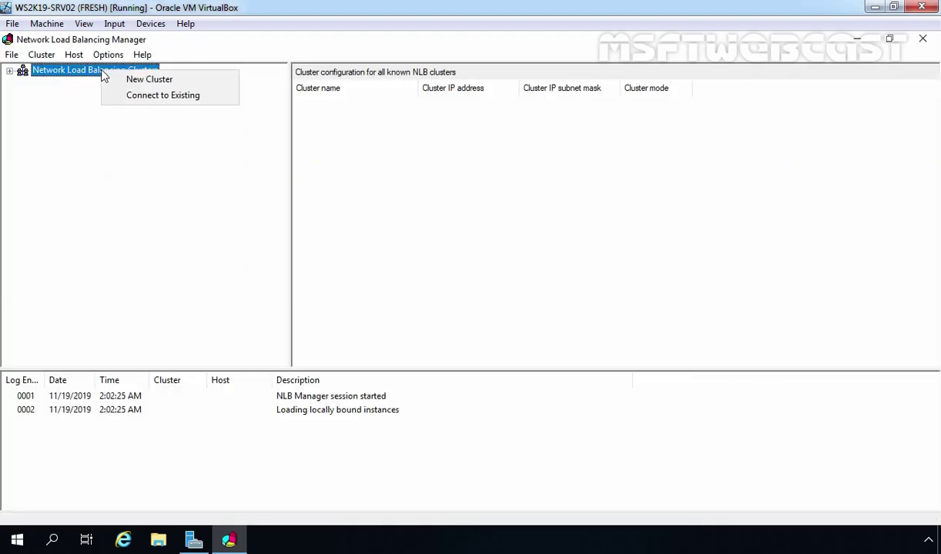
left_click(157, 82)
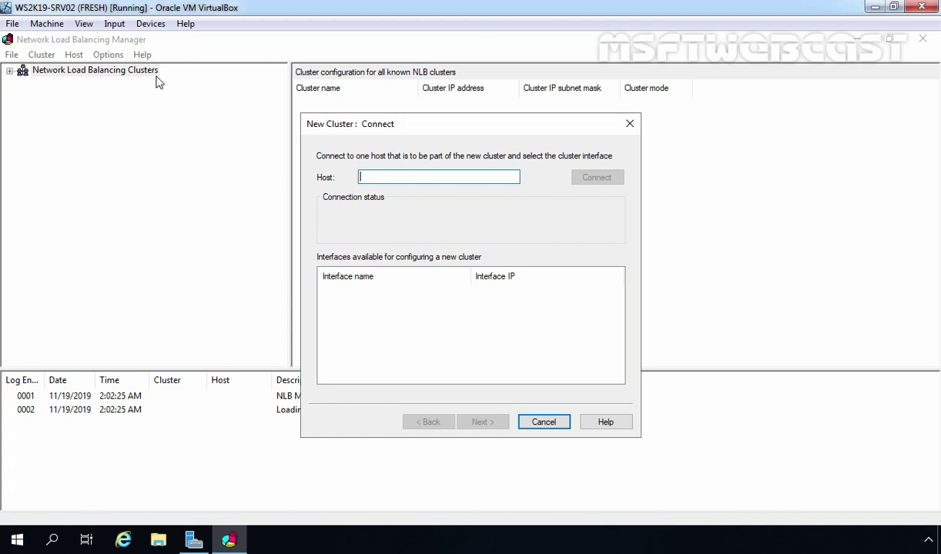
key("alt+Tab")
type("172.18.72.8")
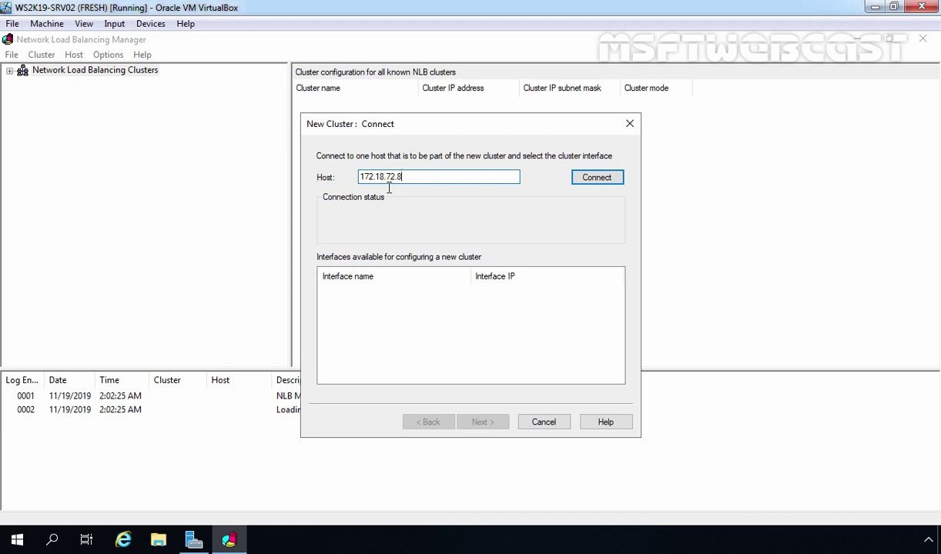
left_click(596, 177)
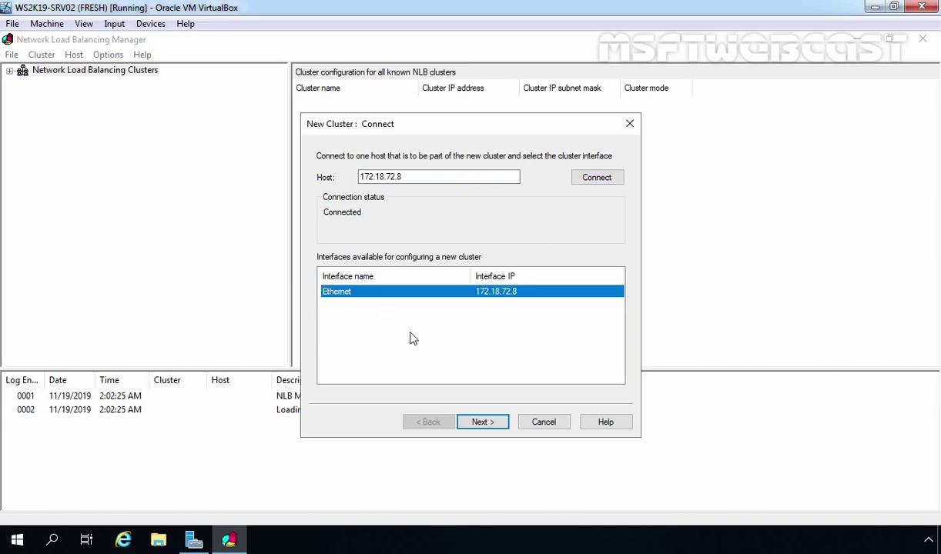
left_click(482, 424)
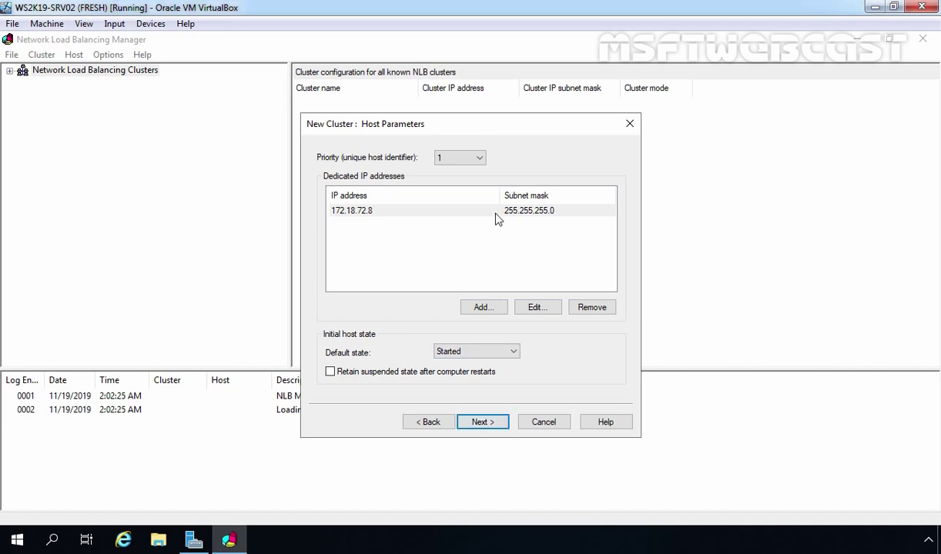
Keep the host's priority at 1 and default state at Started, and proceed to the cluster IP addresses
left_click(478, 160)
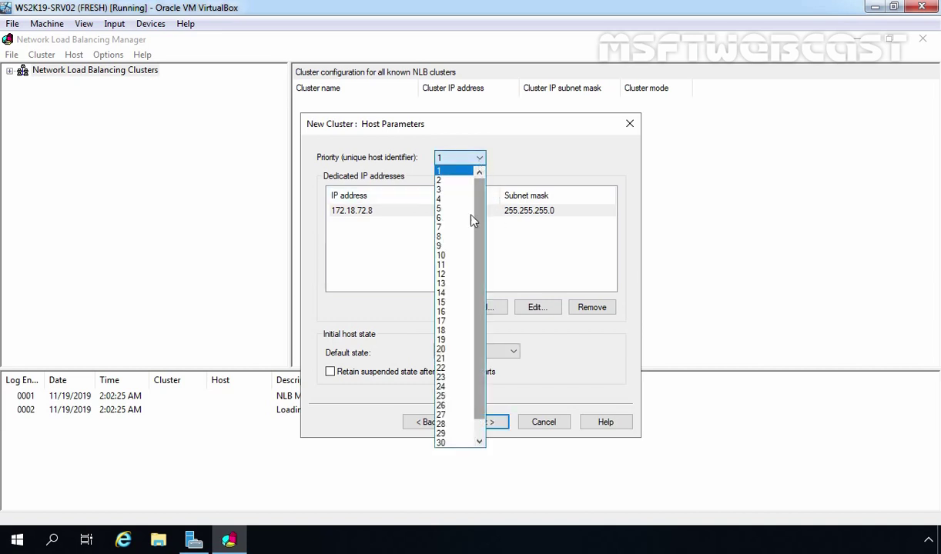
left_click(436, 173)
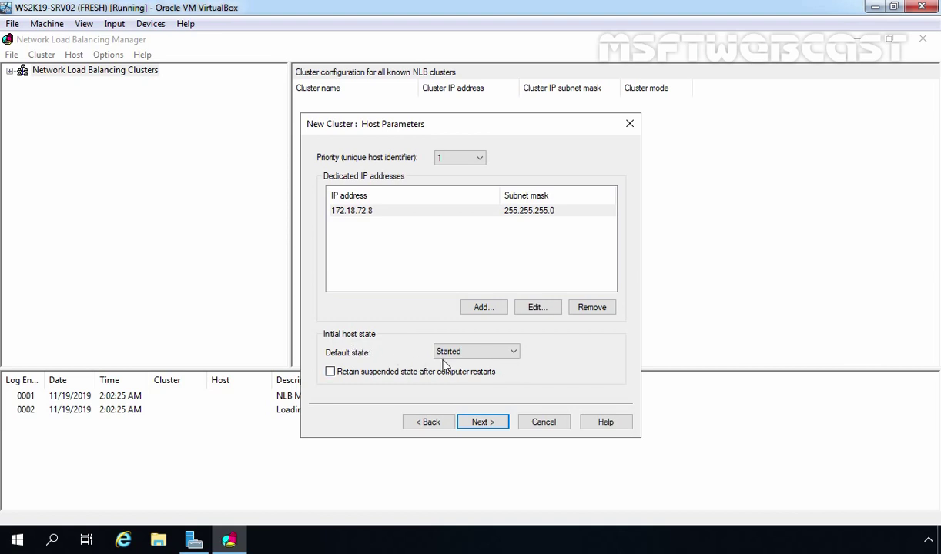
left_click(513, 354)
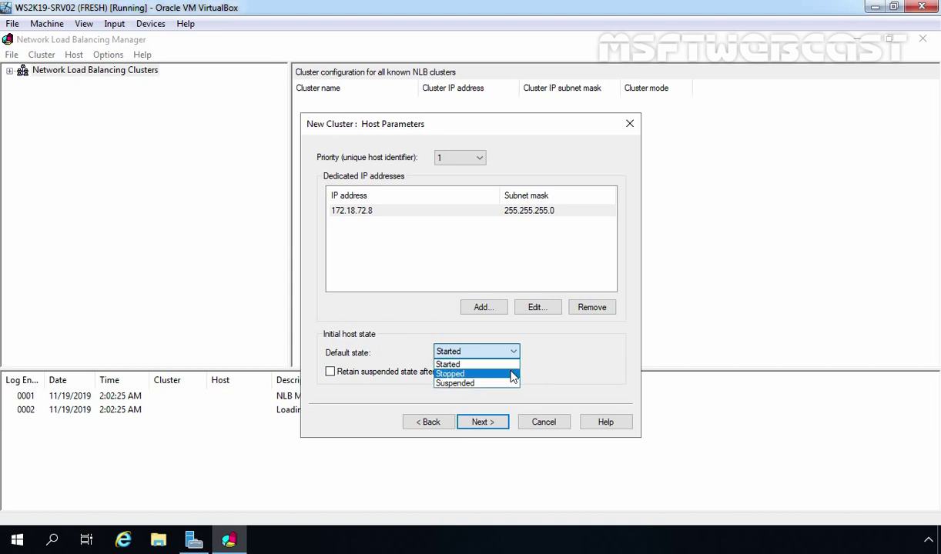
left_click(514, 364)
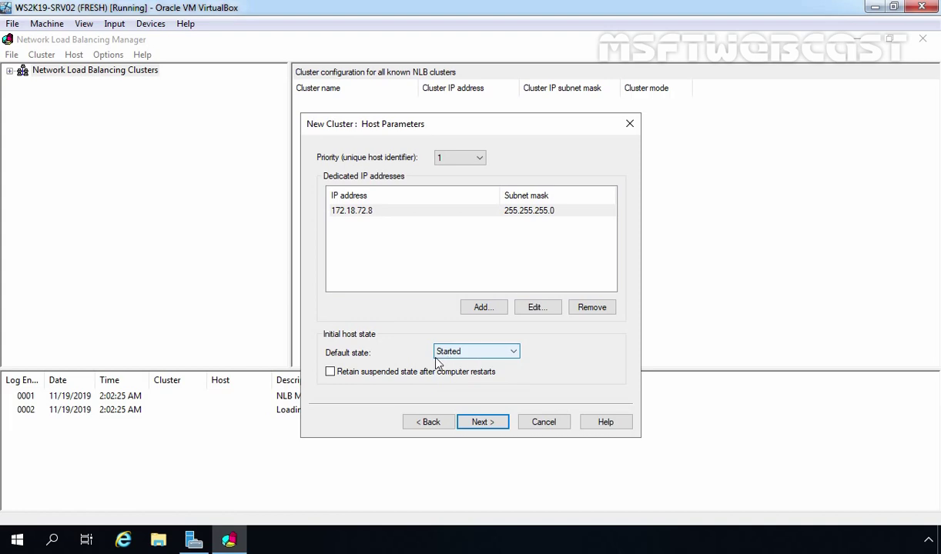
left_click(482, 423)
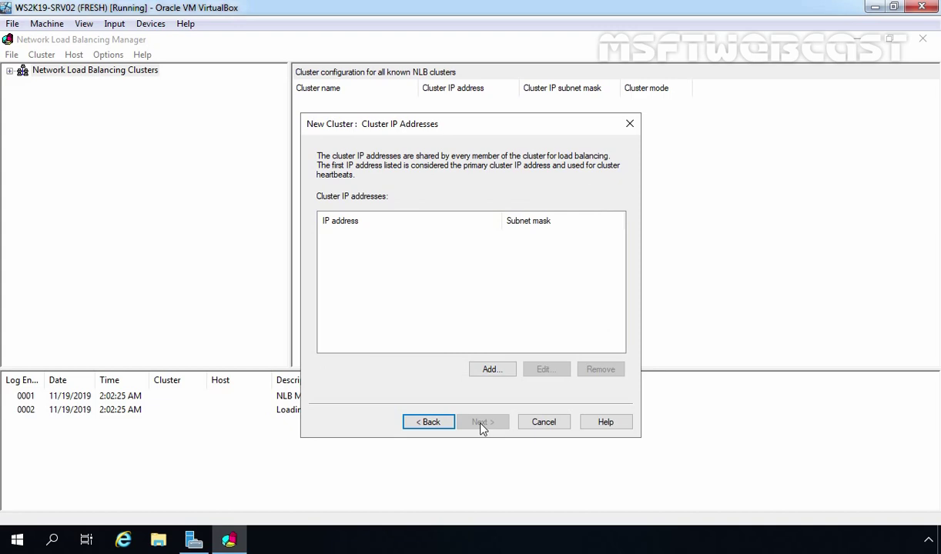
Add cluster IP address 172.18.72.10 with subnet mask 255.255.255.0 and proceed to the cluster parameters
left_click(490, 371)
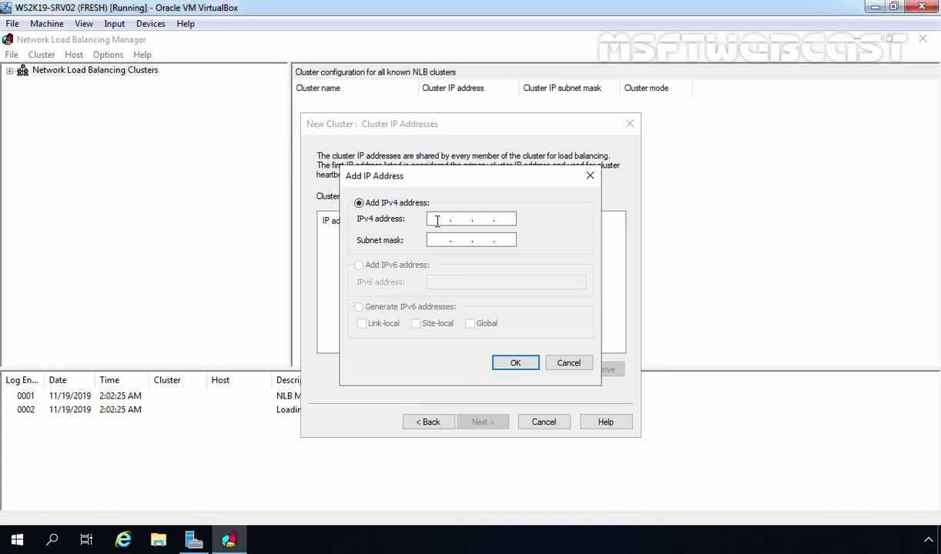
type("172.18.72.10")
key("Tab")
type("255 . 255 . 255 . 0")
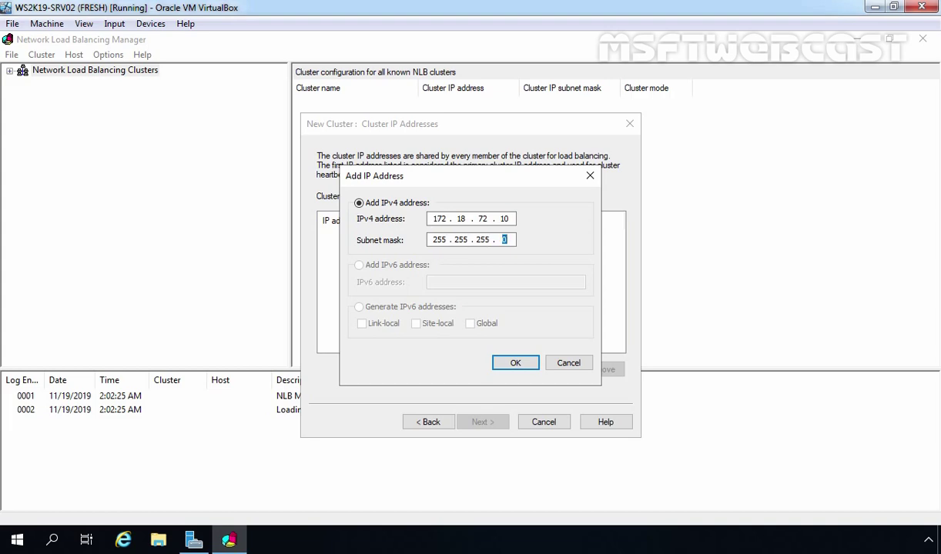
left_click(514, 363)
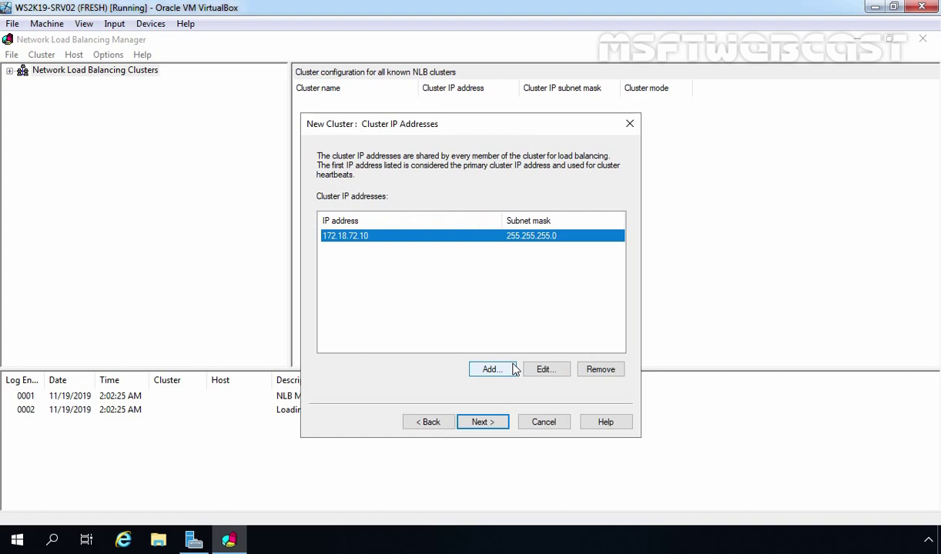
left_click(492, 371)
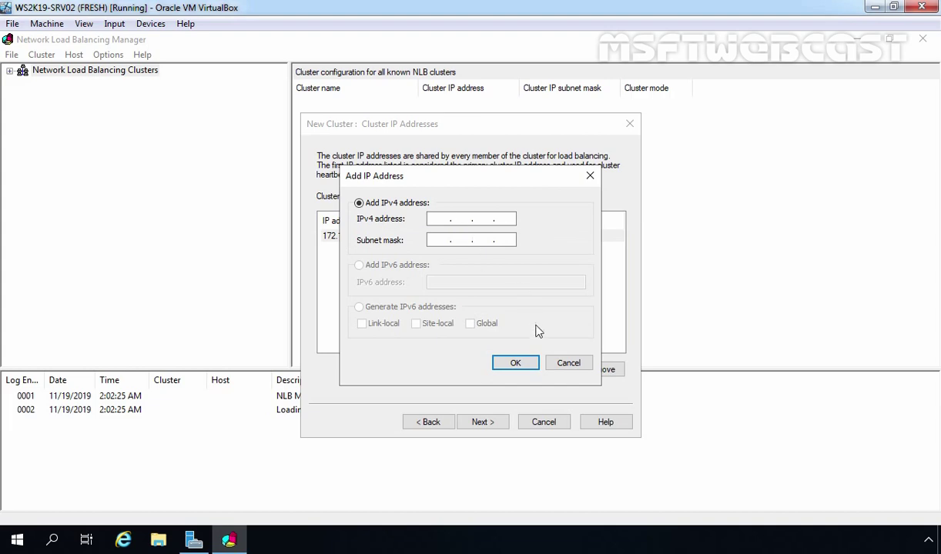
left_click(566, 364)
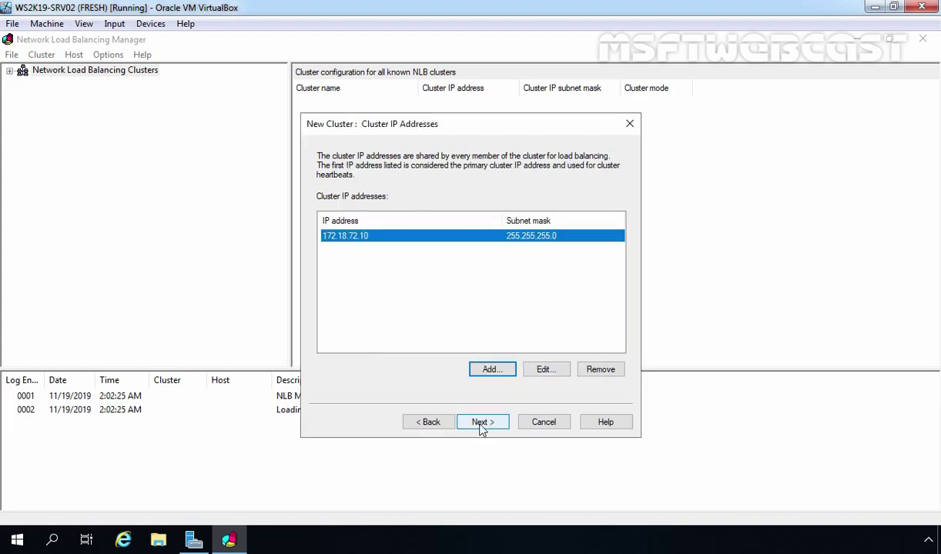
left_click(481, 424)
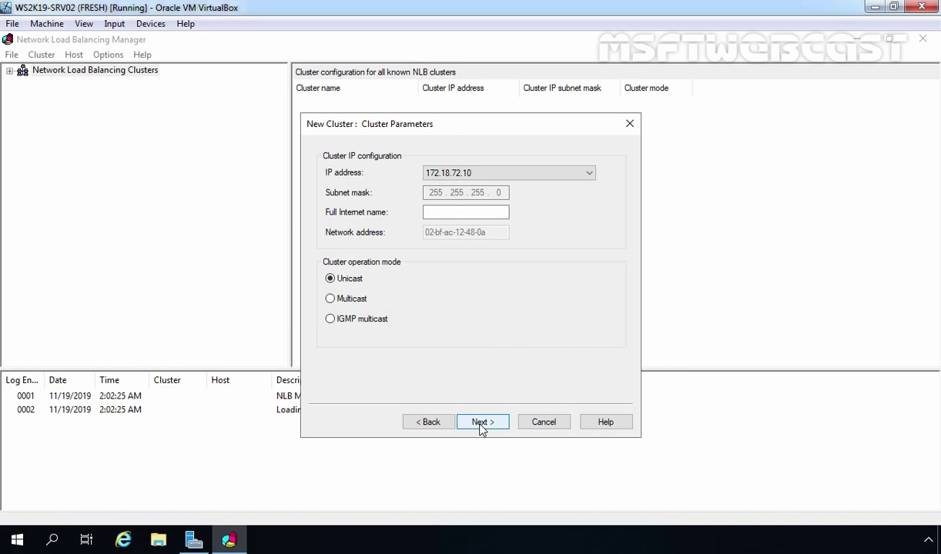
Set the cluster operation mode to Multicast, leave the full Internet name empty, and proceed to the port rules
left_click(428, 213)
left_click(331, 321)
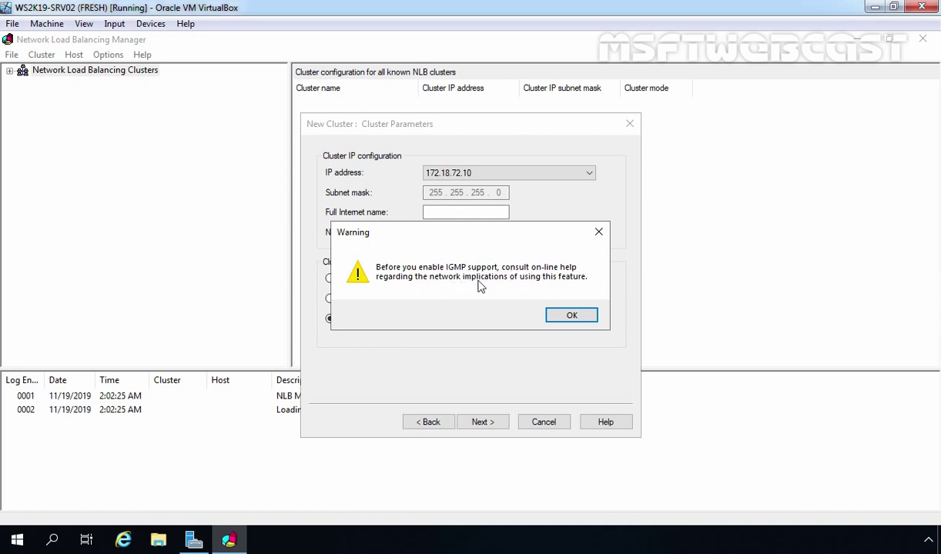
left_click(572, 317)
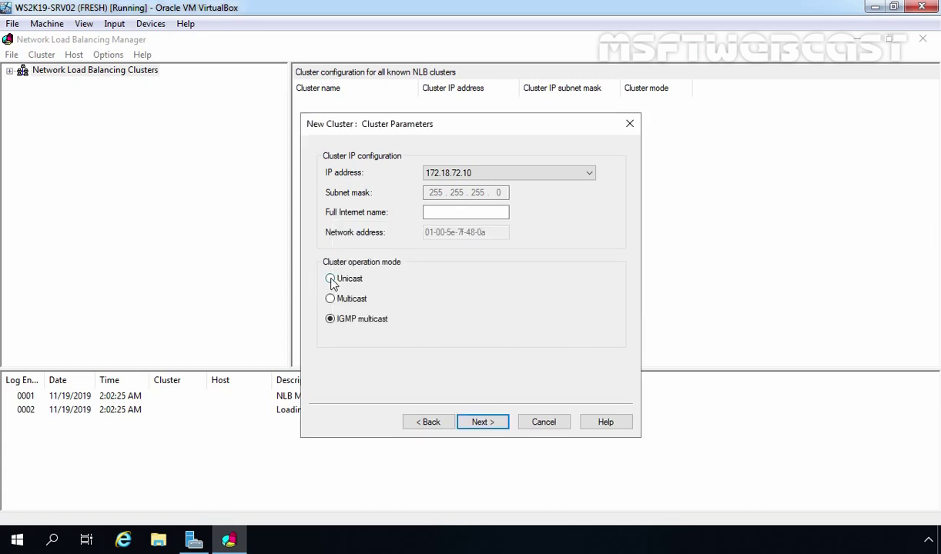
left_click(331, 280)
left_click(330, 300)
left_click(481, 423)
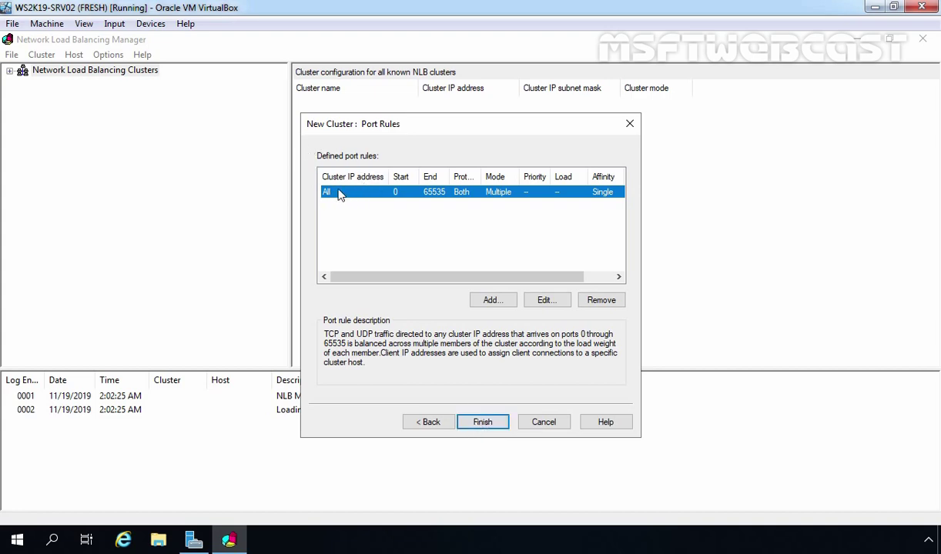
Edit the default port rule to cover ports 80 to 80 with affinity None in multiple host mode
left_click(547, 301)
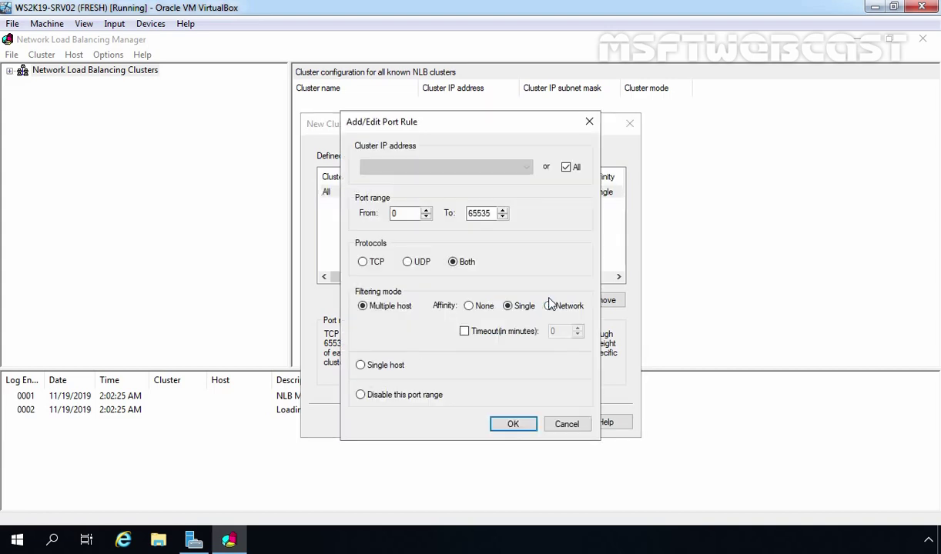
left_click(404, 213)
left_click_drag(406, 214, 357, 221)
type("80")
key("Tab")
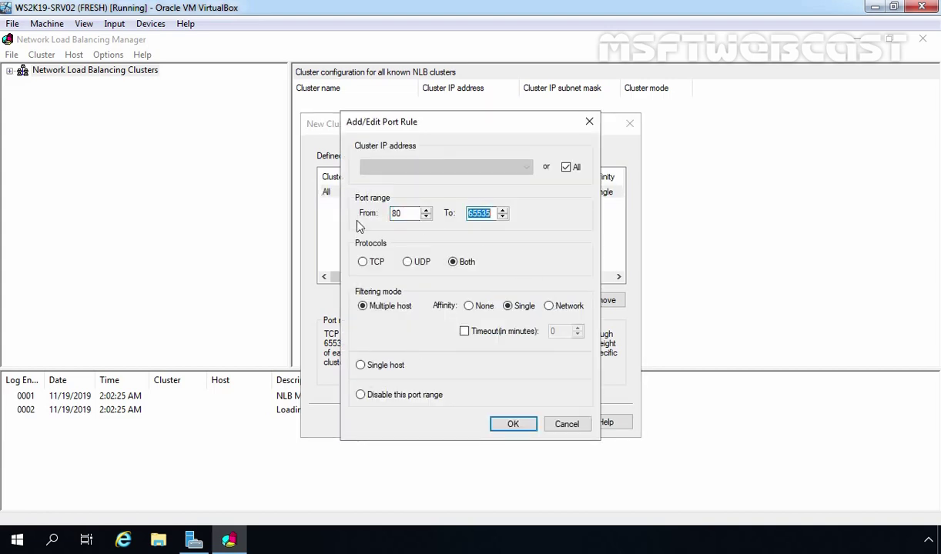
type("80")
left_click(471, 310)
left_click(511, 424)
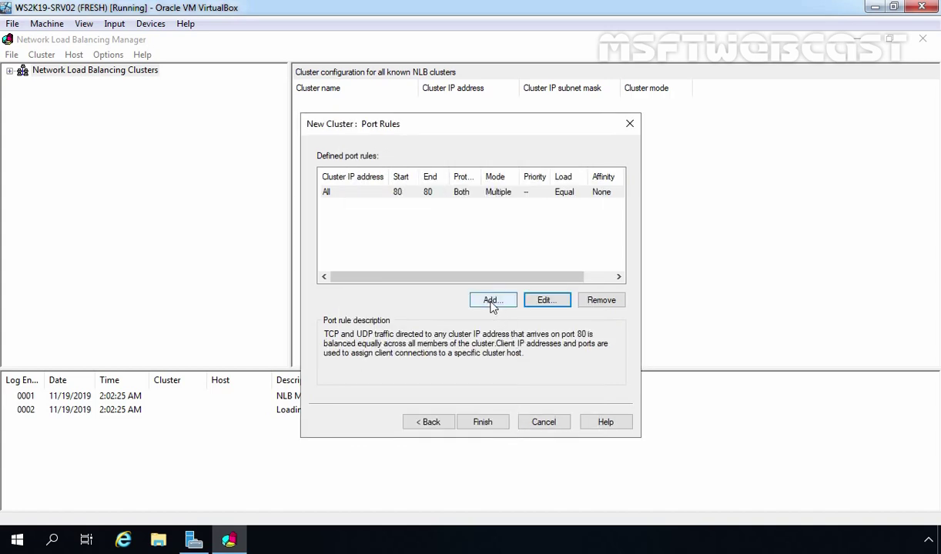
Add a multiple host port rule for ports 443 to 443 with affinity None, and finish creating the cluster
left_click(492, 301)
left_click_drag(414, 212, 344, 215)
type("443")
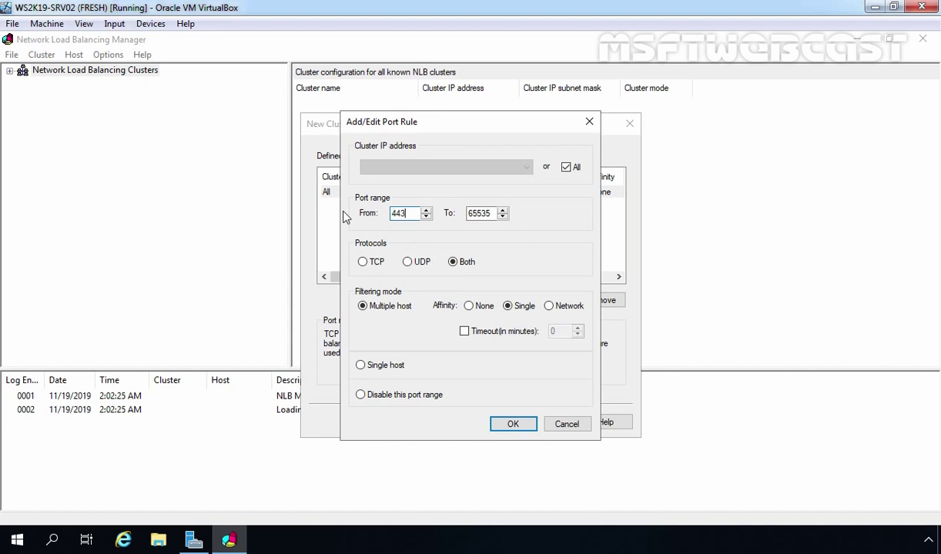
key("Tab")
type("443")
left_click(470, 307)
left_click(516, 426)
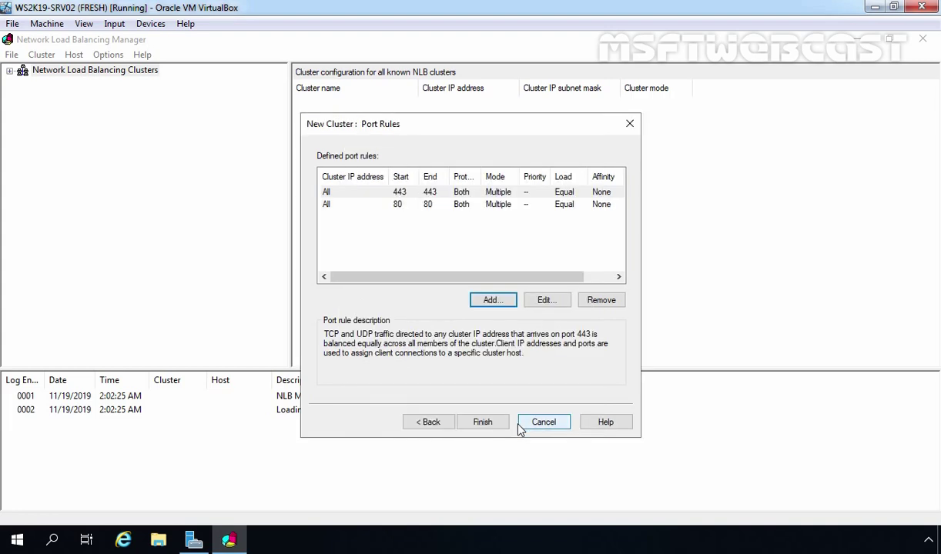
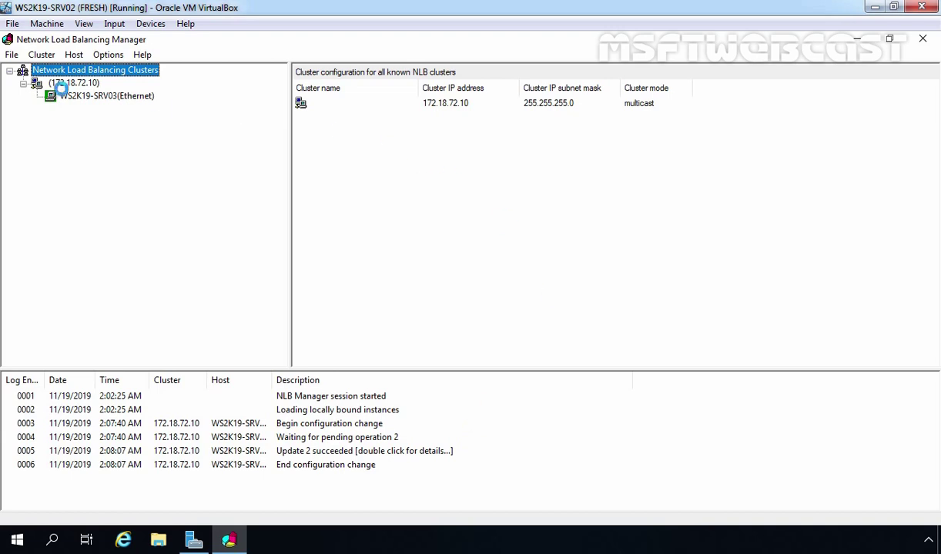
Add host 172.18.72.7 to the 172.18.72.10 cluster, keeping priority 2, default state Started and the cluster's port rules
left_click(70, 86)
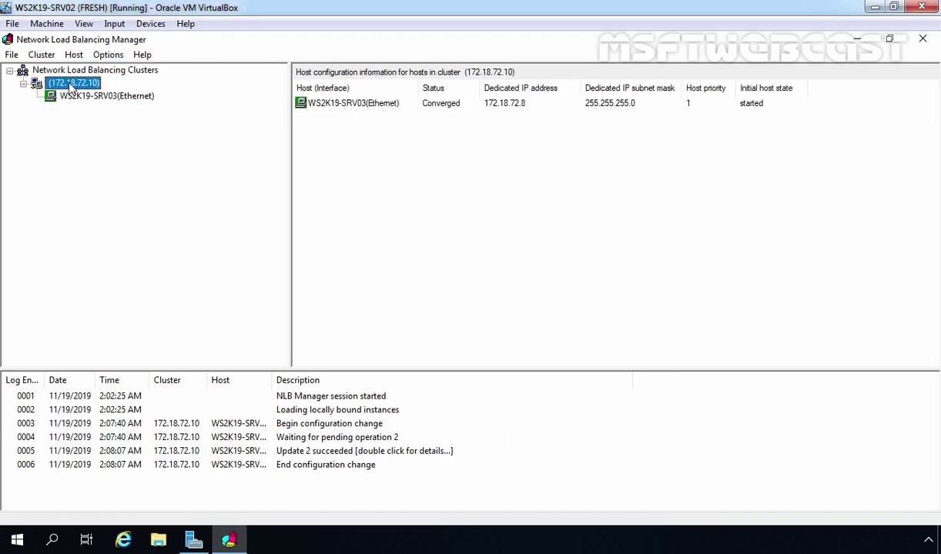
right_click(70, 86)
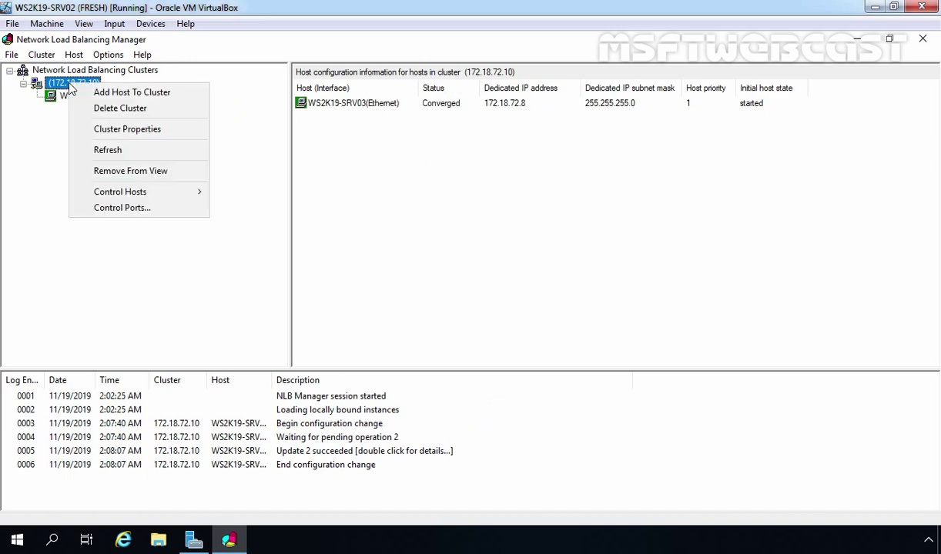
left_click(131, 93)
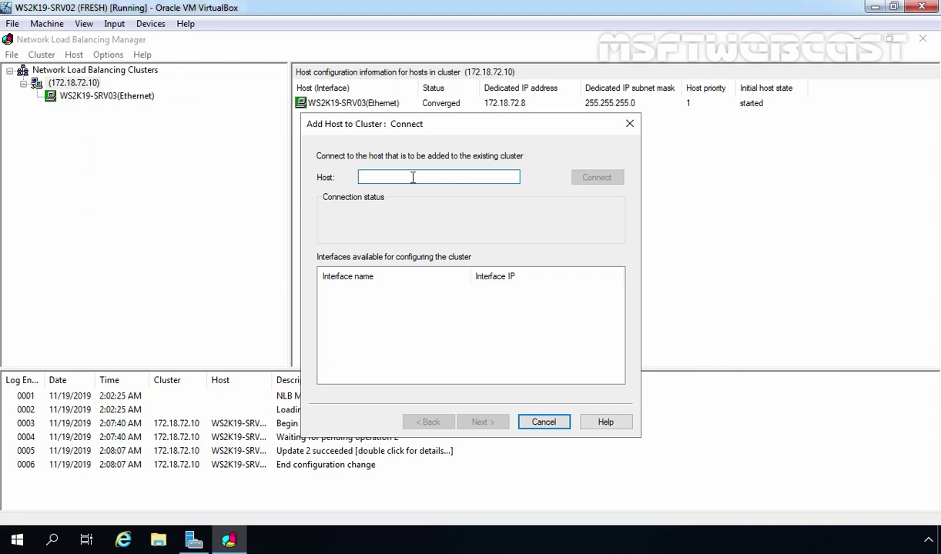
type("172.18")
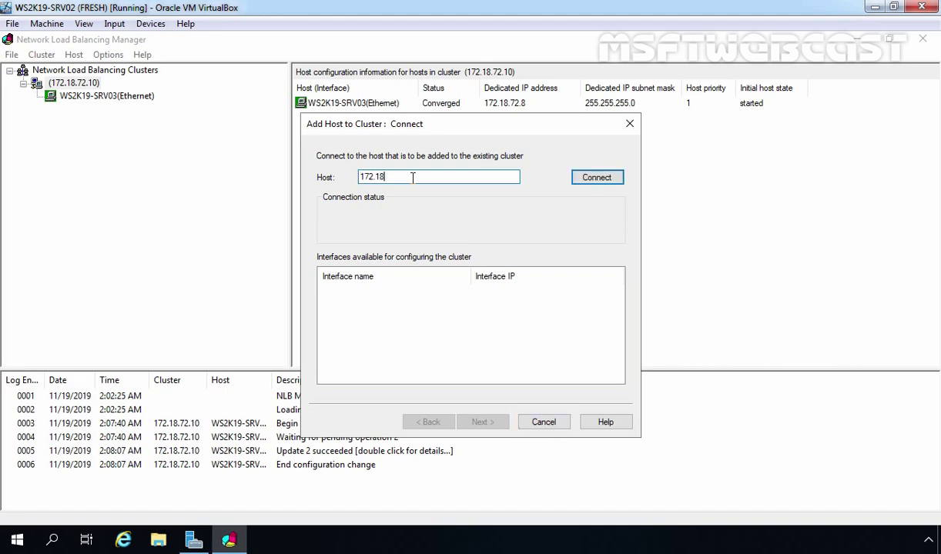
type(".72.7")
left_click(597, 178)
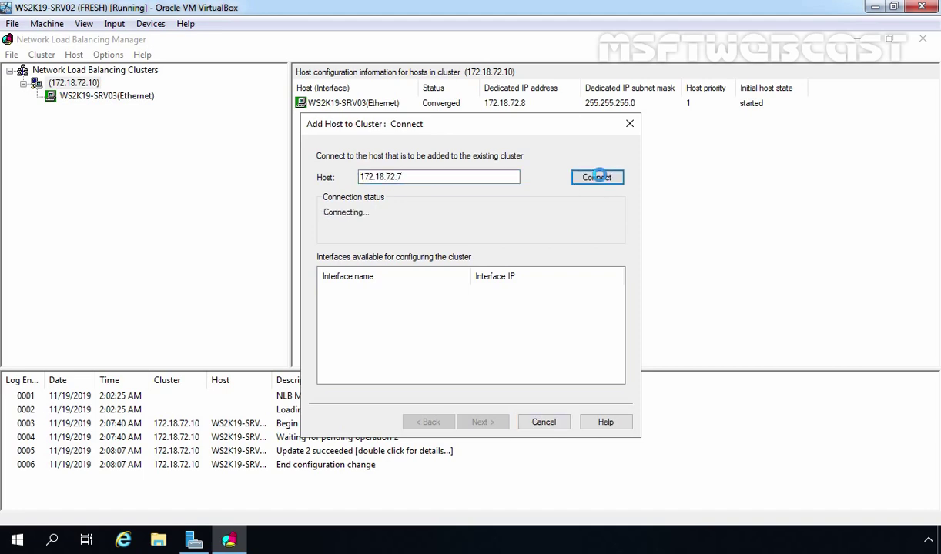
left_click(482, 423)
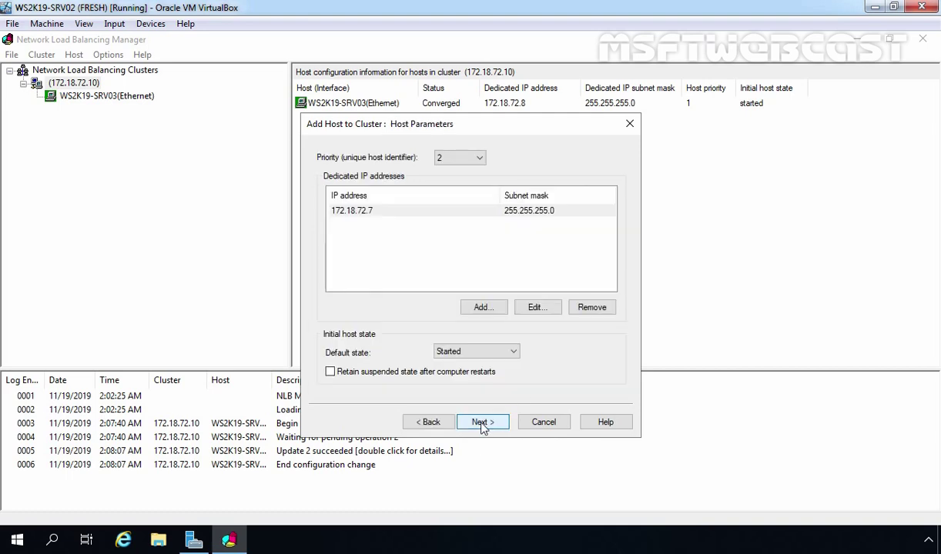
left_click(483, 424)
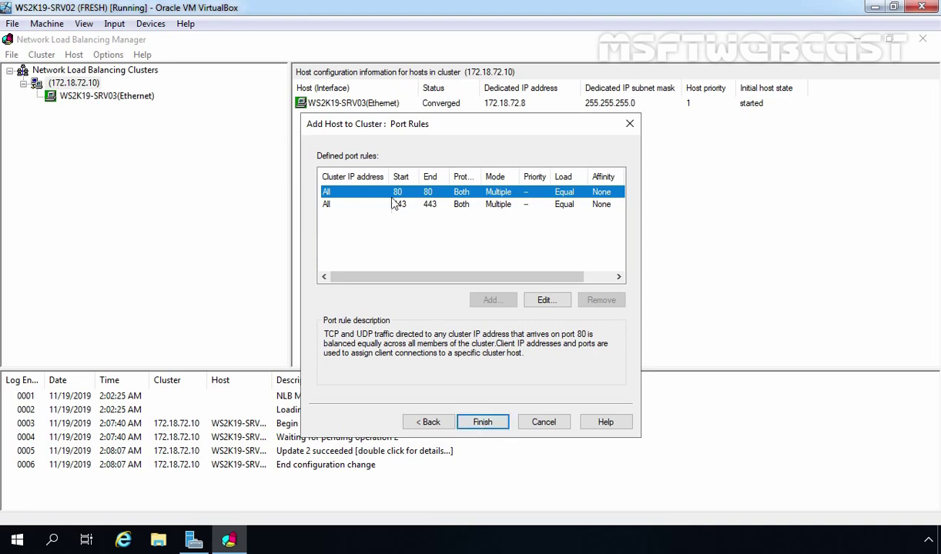
left_click(482, 424)
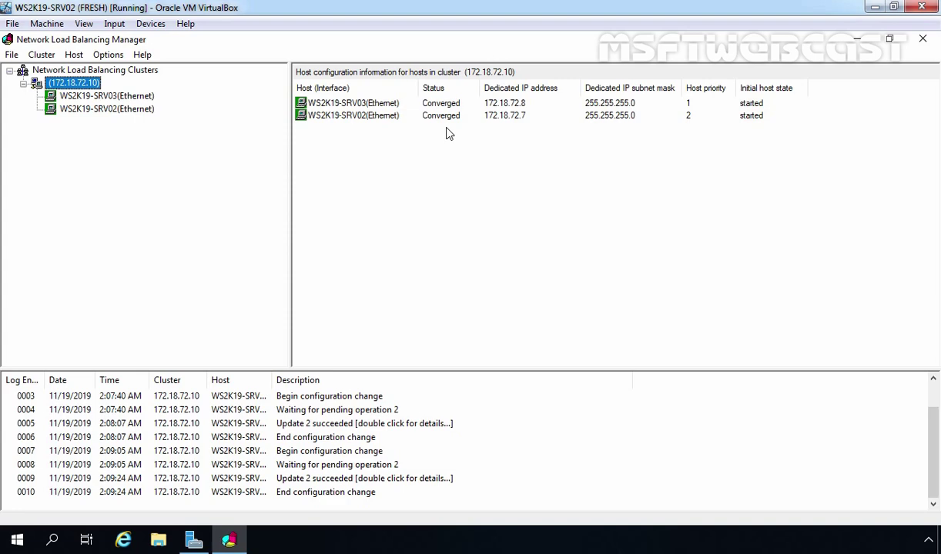
left_click(196, 541)
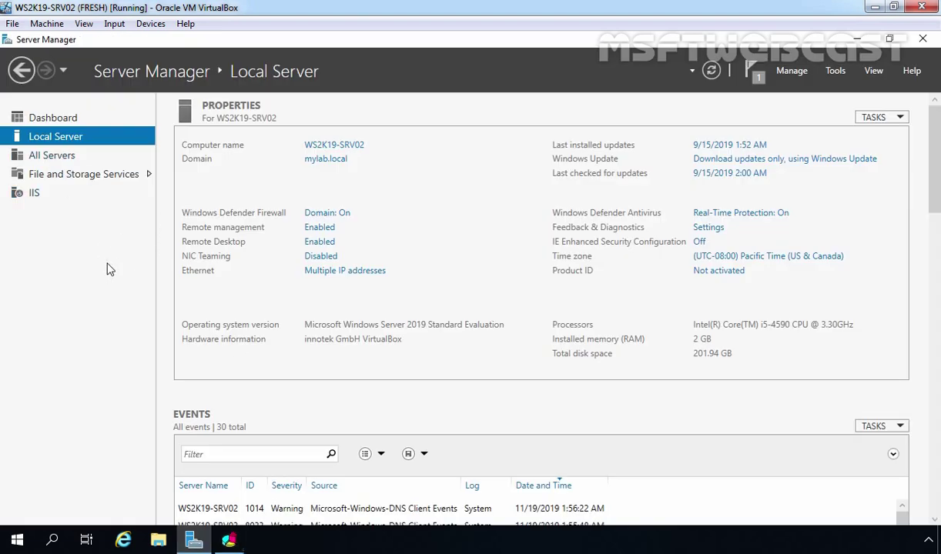
left_click(124, 539)
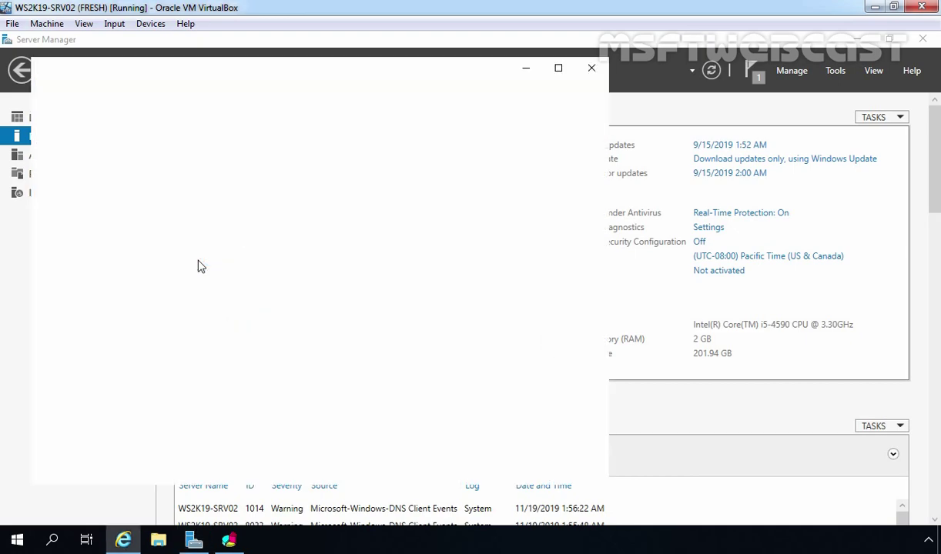
left_click(524, 148)
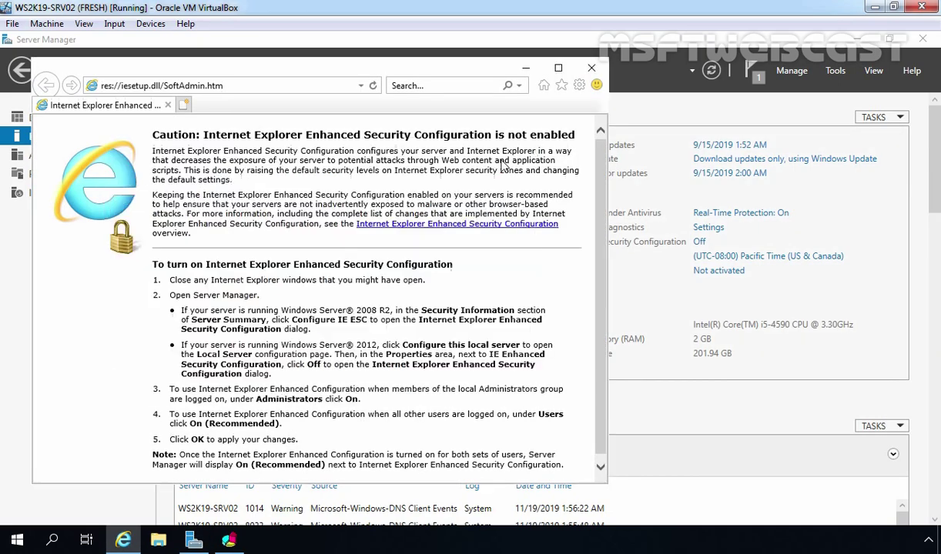
left_click(233, 87)
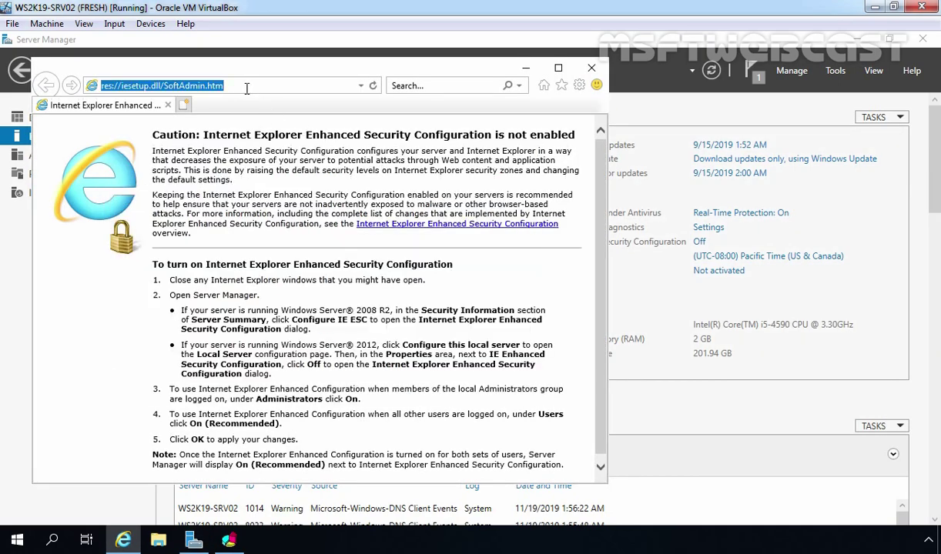
type("http://172.18.72.7")
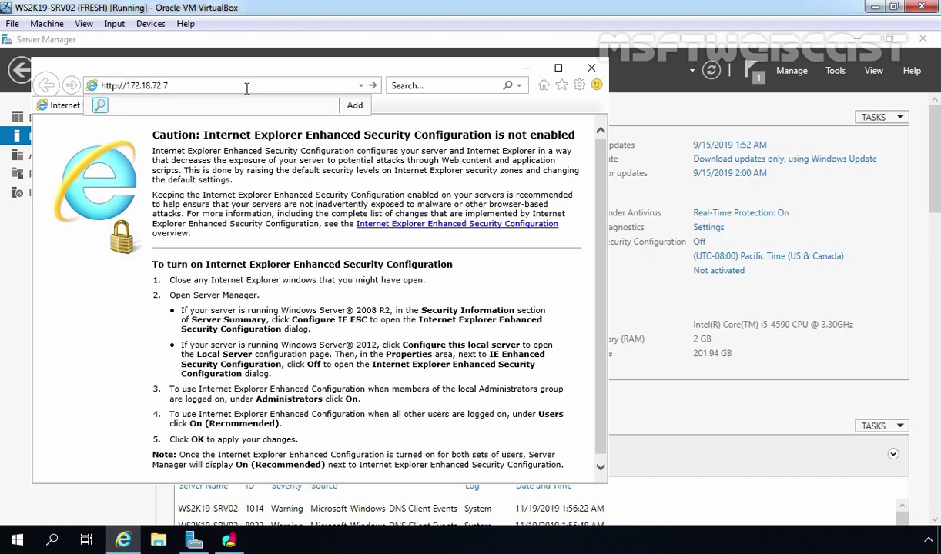
key("Return")
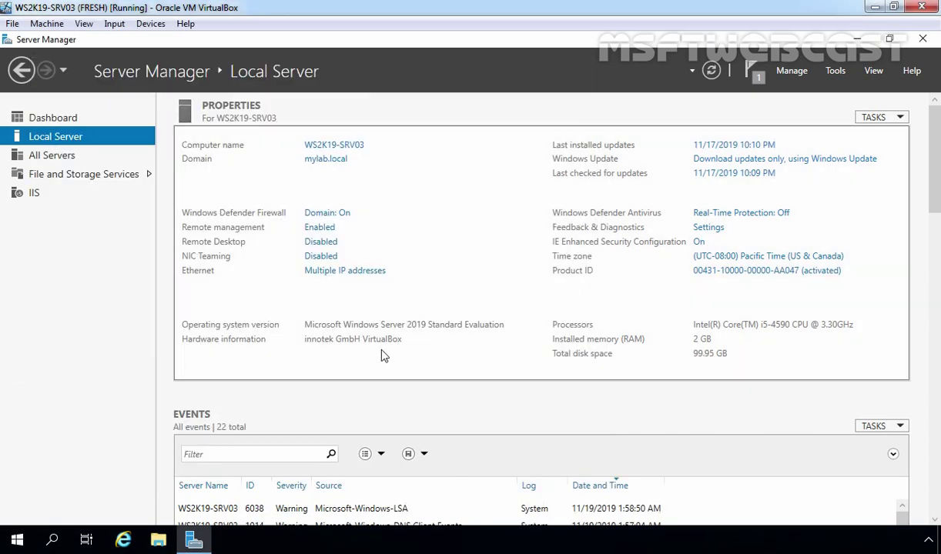
left_click(124, 541)
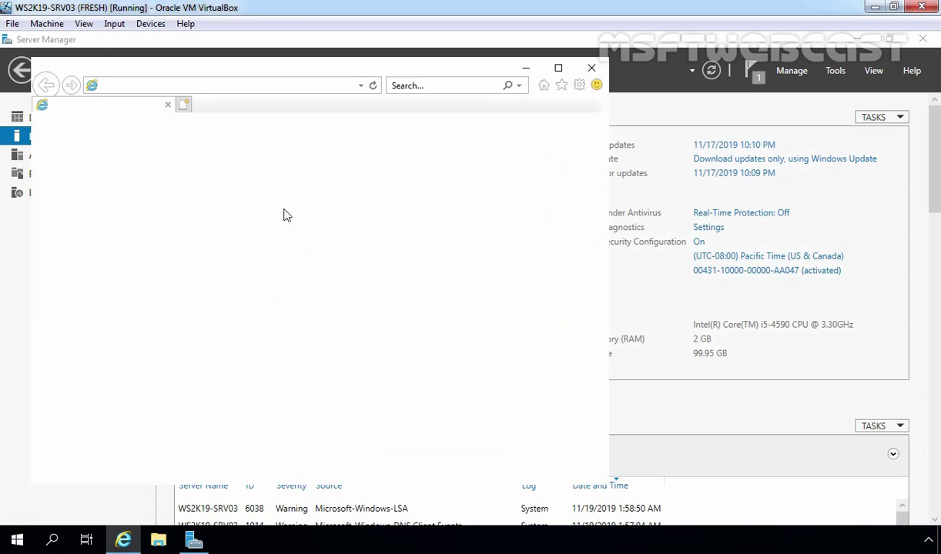
left_click(523, 148)
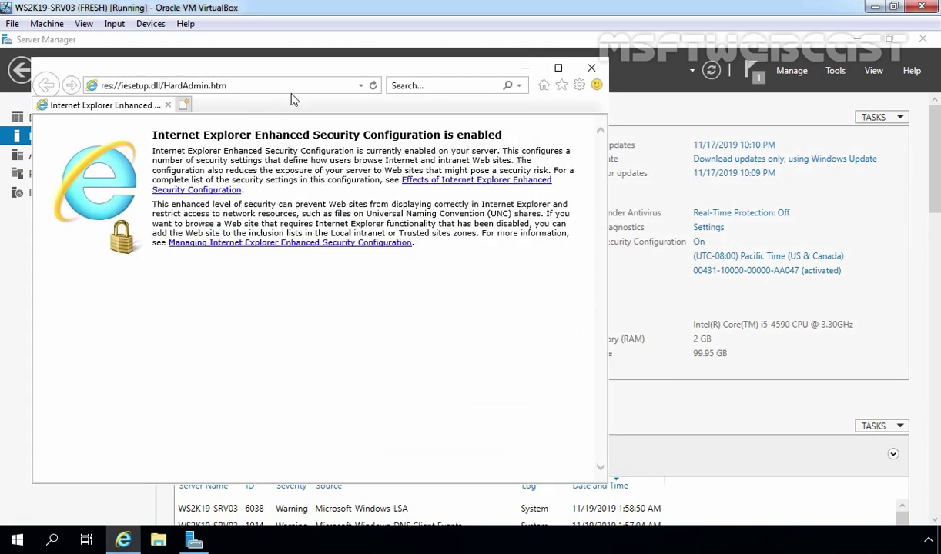
left_click(283, 86)
type("http://172.18.72.8")
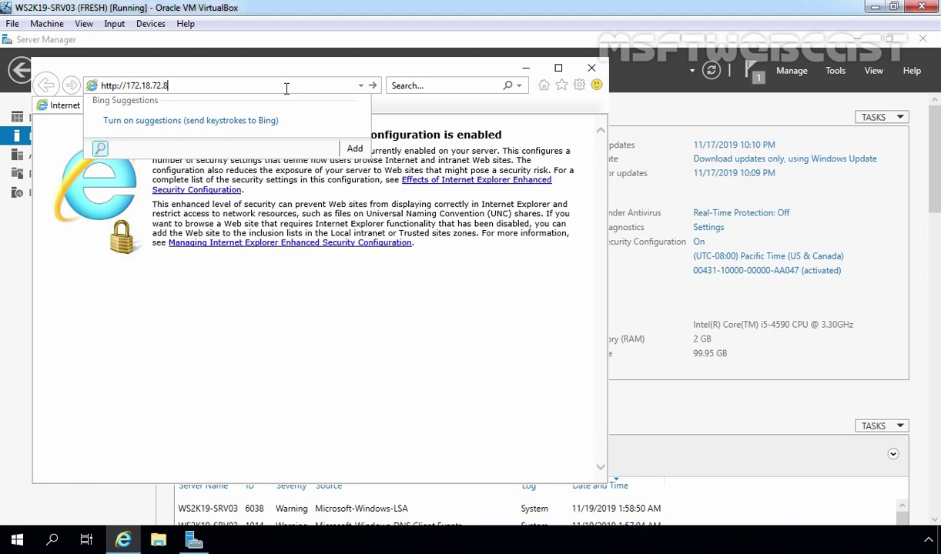
key("Return")
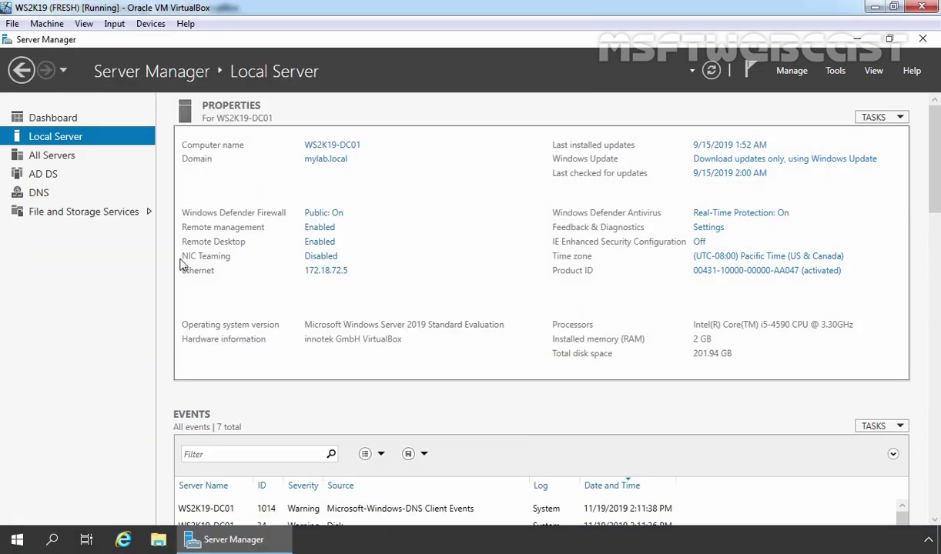
left_click(123, 540)
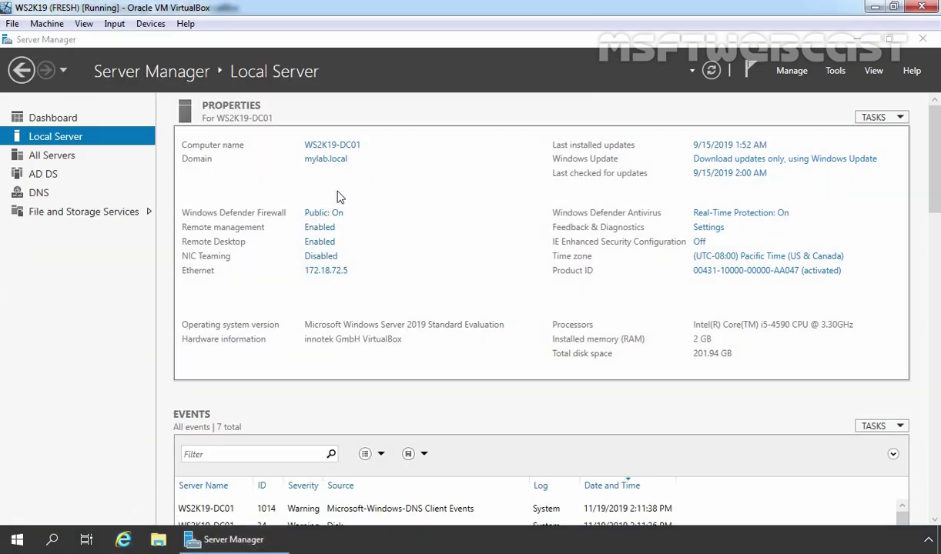
left_click(558, 68)
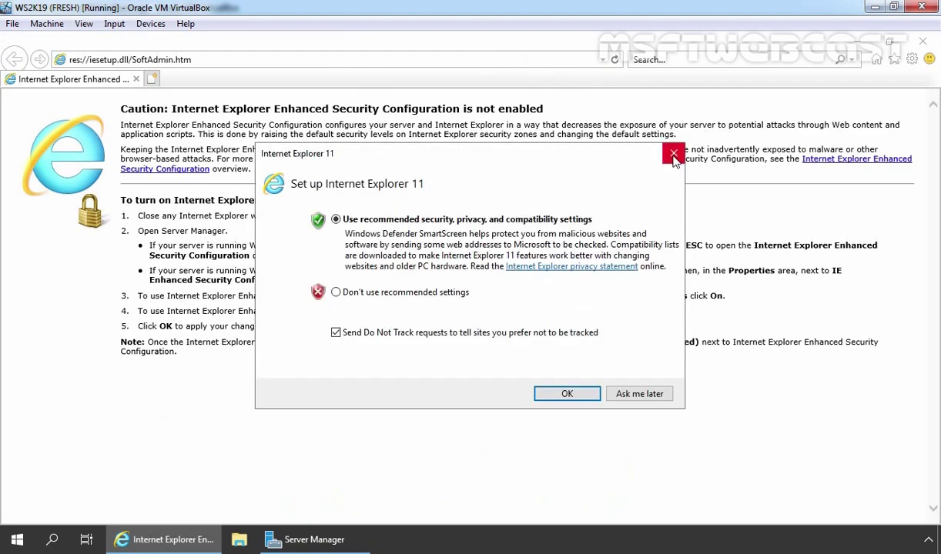
left_click(643, 148)
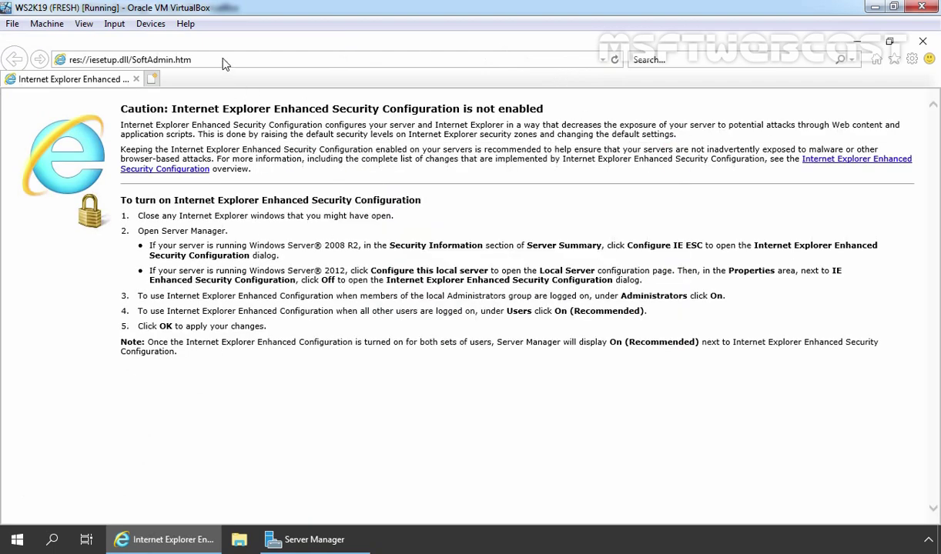
left_click(223, 59)
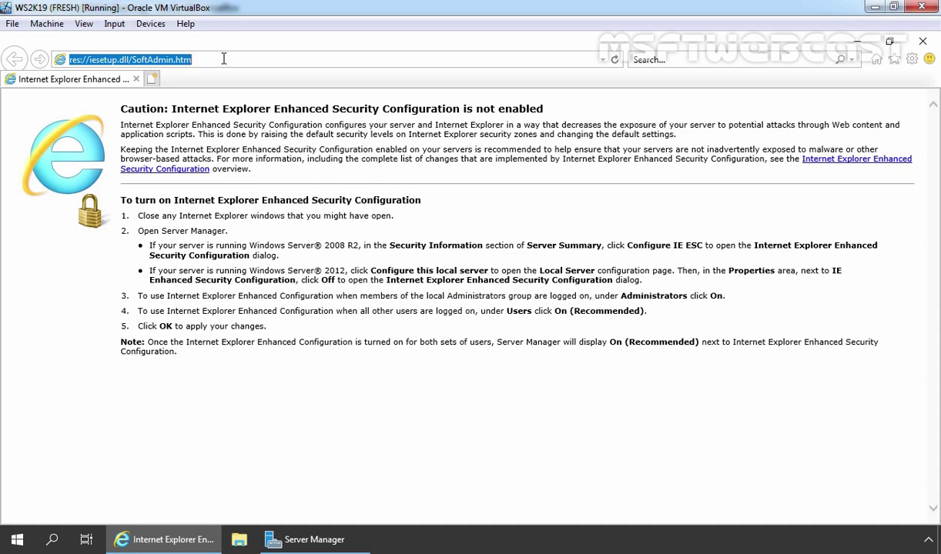
key("BackSpace")
type("http")
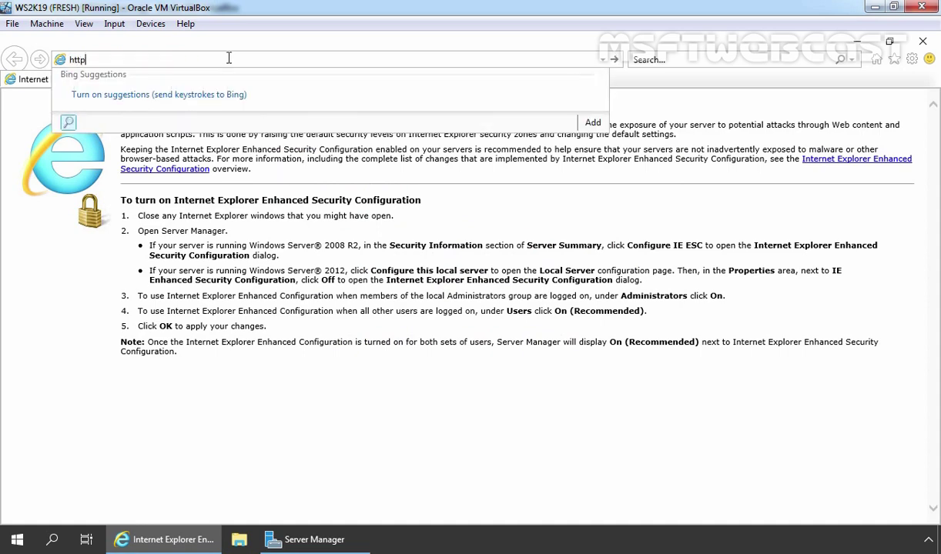
type("://172.18.72.10")
key("Return")
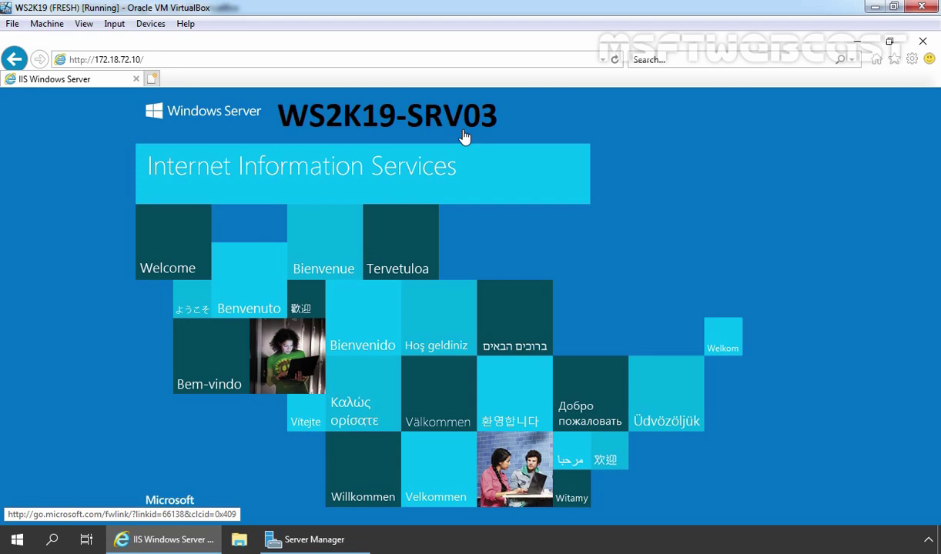
key("ctrl+shift+Delete")
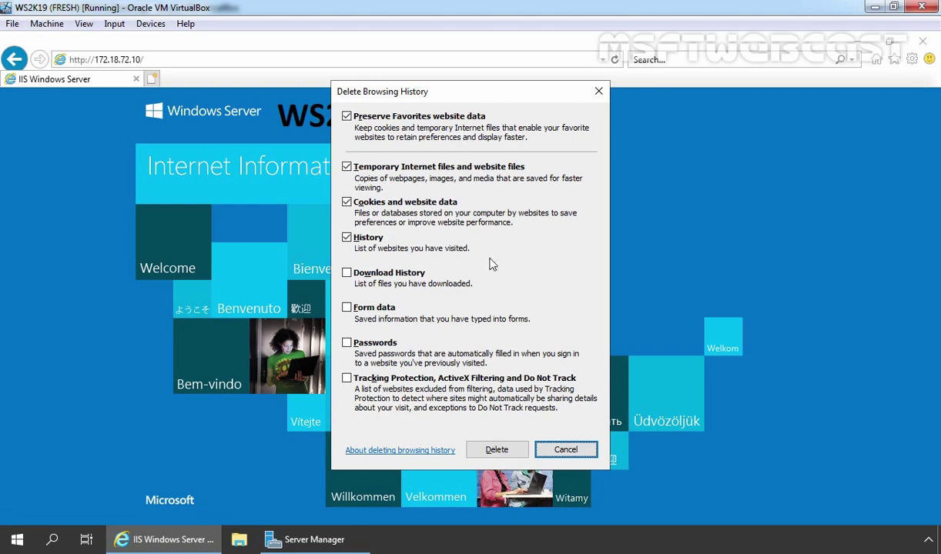
left_click(497, 452)
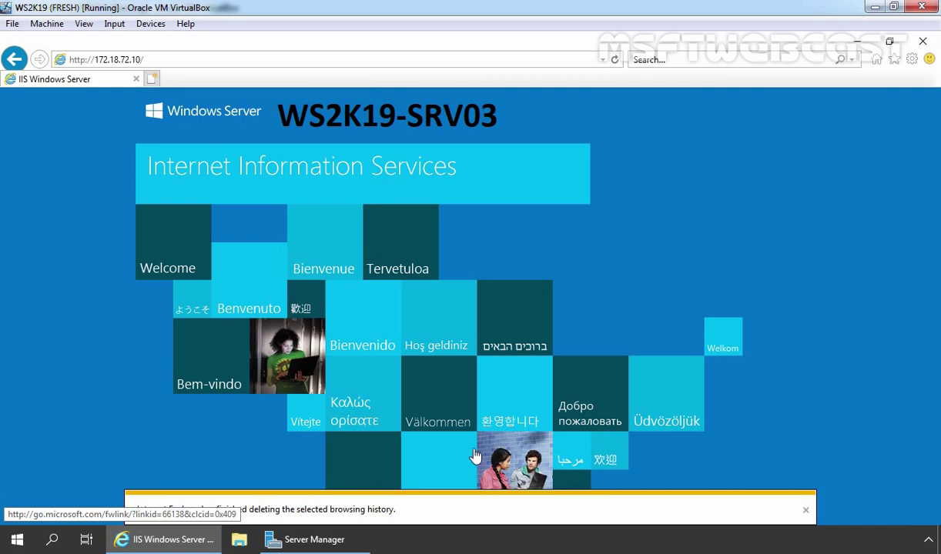
right_click(139, 532)
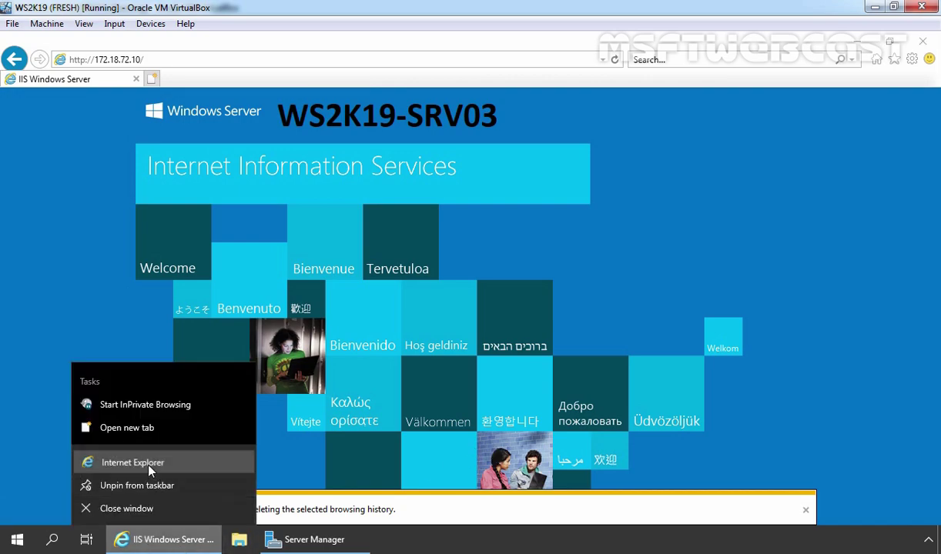
left_click(142, 462)
left_click(222, 62)
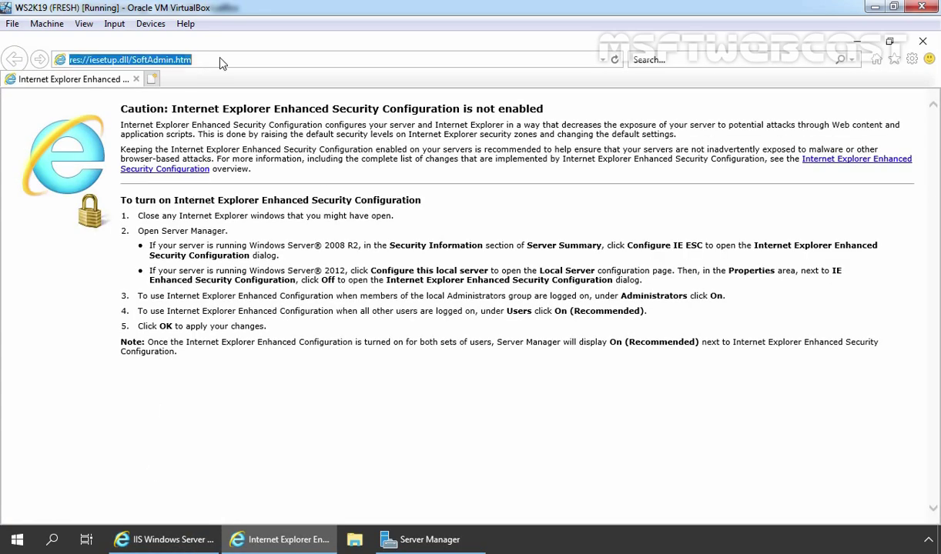
type("http:")
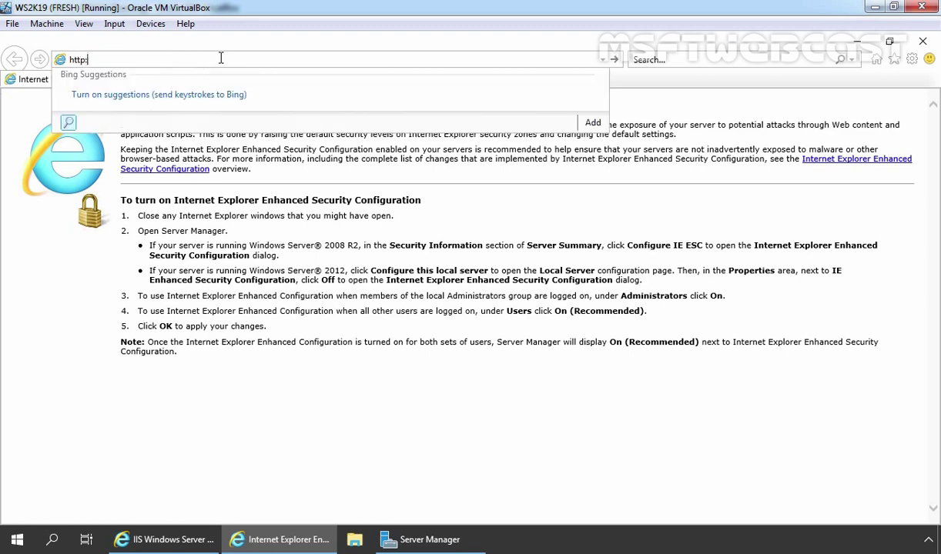
type("//172.18.72.10")
key("Return")
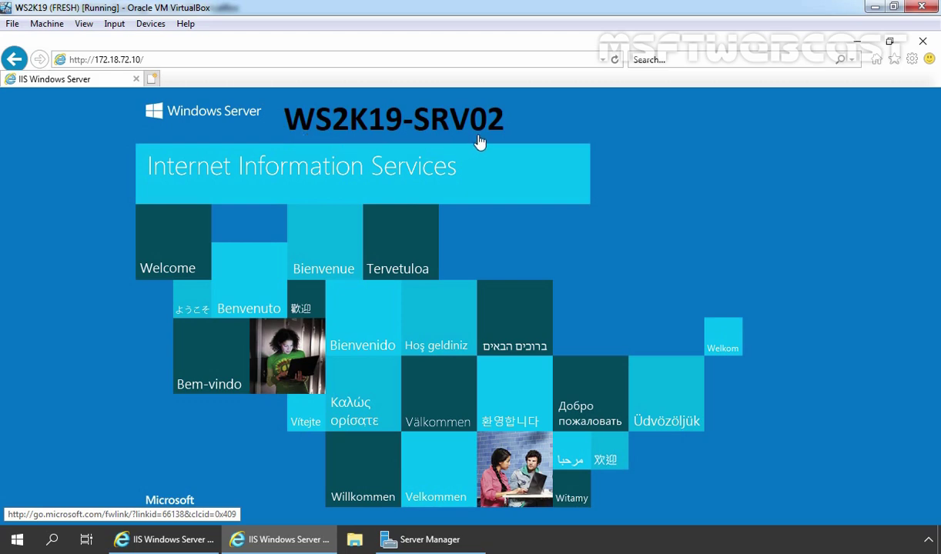
Compare the server names on the cluster website's pages by switching between the two Internet Explorer windows
left_click(178, 541)
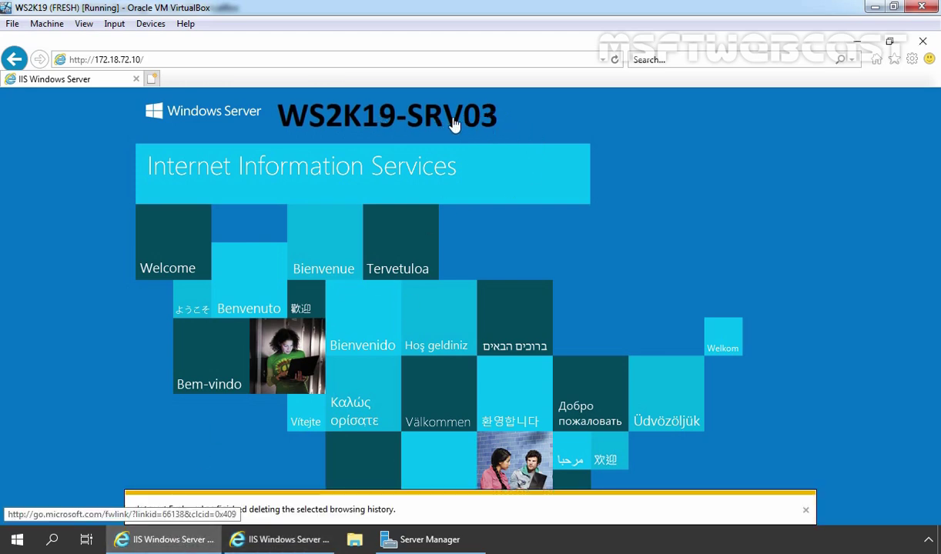
key("alt+Tab")
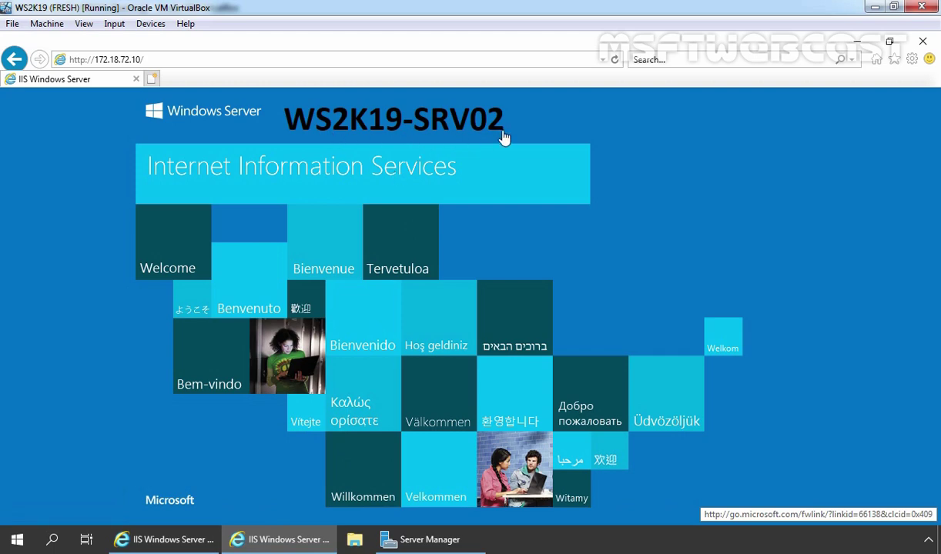
left_click(171, 541)
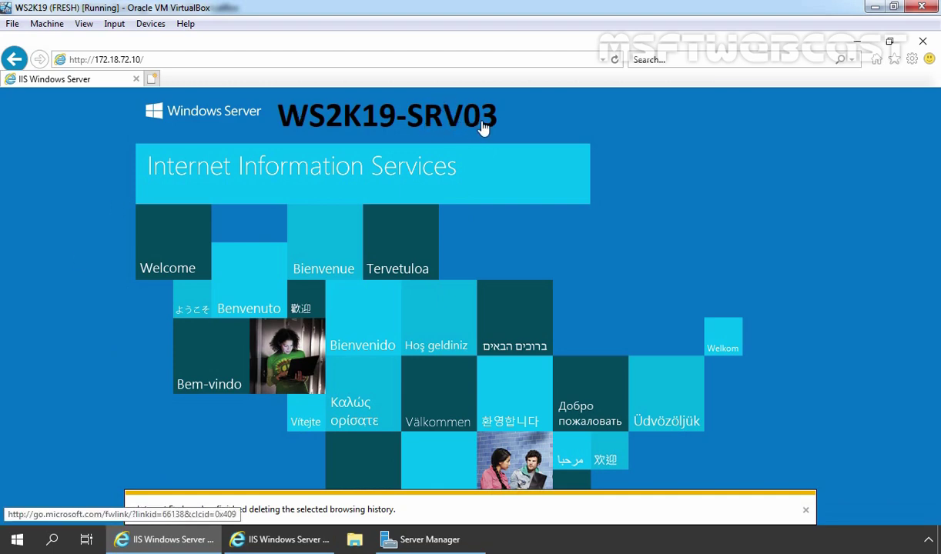
left_click(281, 537)
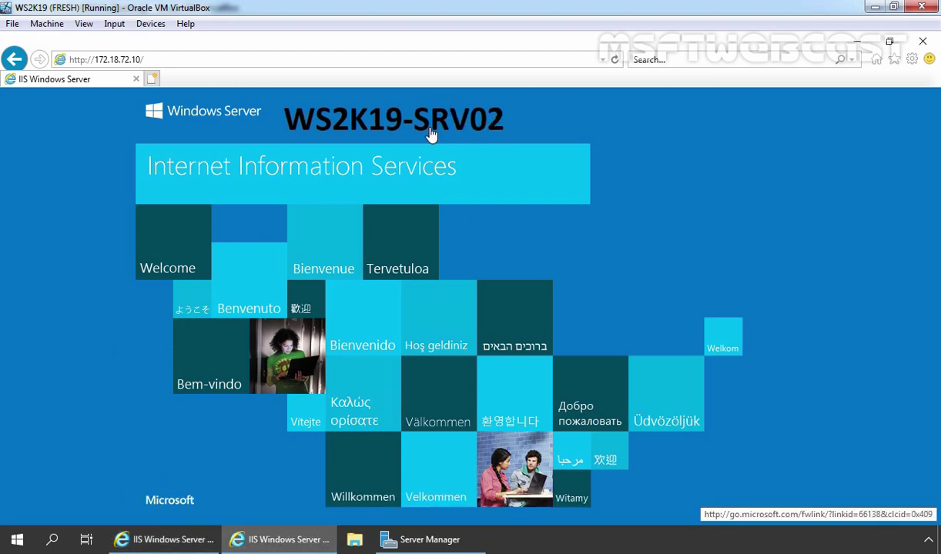